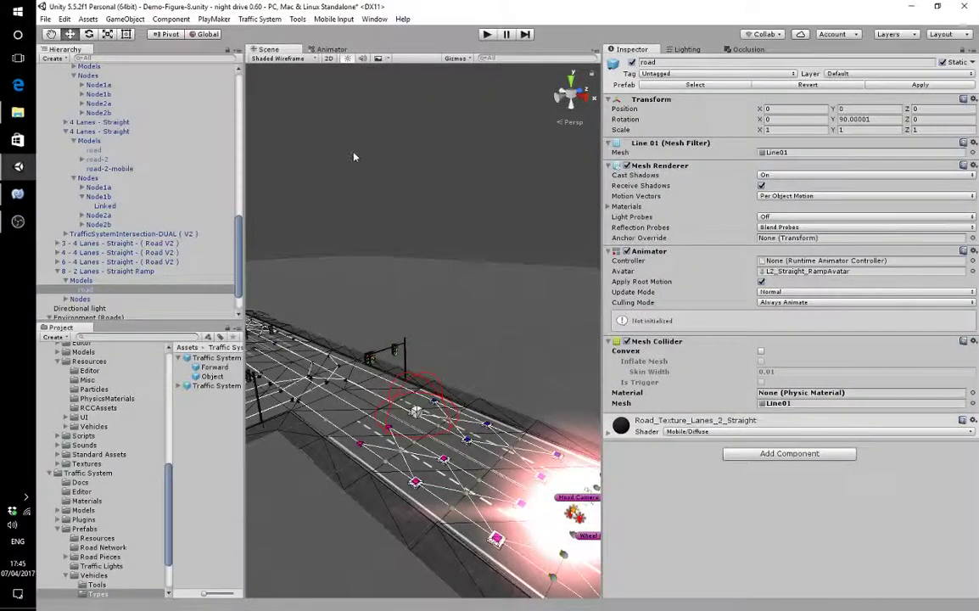
# - Delete the 2 Lanes - Straight Ramp piece at the end of the road
pyautogui.moveTo(458, 349); pyautogui.dragTo(570, 408, button='right')
pyautogui.press('w')
pyautogui.click(486, 444)
pyautogui.press('s')
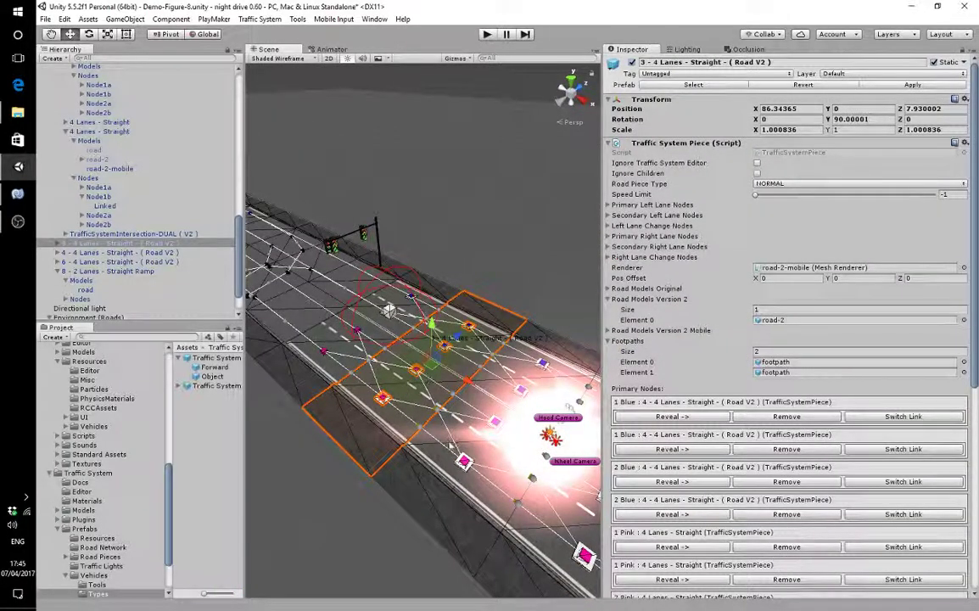
pyautogui.moveTo(428, 410); pyautogui.dragTo(573, 374, button='right')
pyautogui.keyDown('alt'); pyautogui.moveTo(387, 407); pyautogui.dragTo(415, 350); pyautogui.keyUp('alt')
pyautogui.click(471, 361)
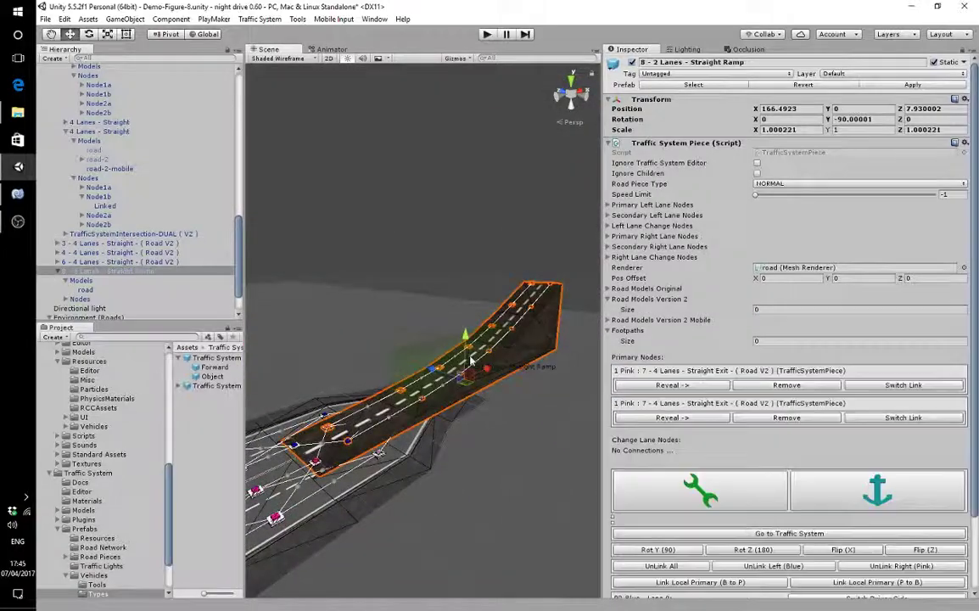
pyautogui.scroll(-5, 730, 492)
pyautogui.click(789, 560)
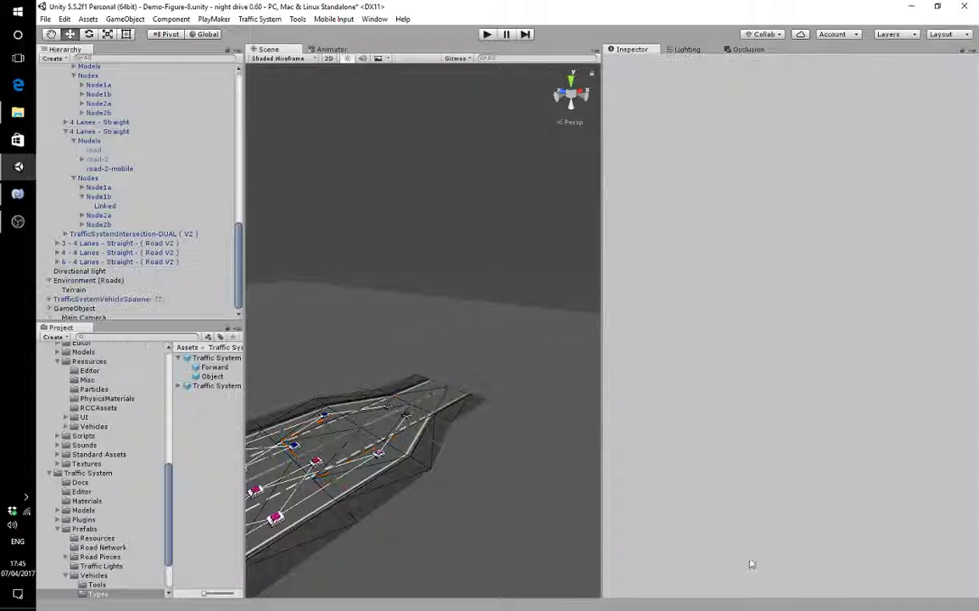
# - Set the 7 - 4 Lanes - Straight Exit - ( Road V2 ) piece at the road's end as the anchor
pyautogui.click(475, 415)
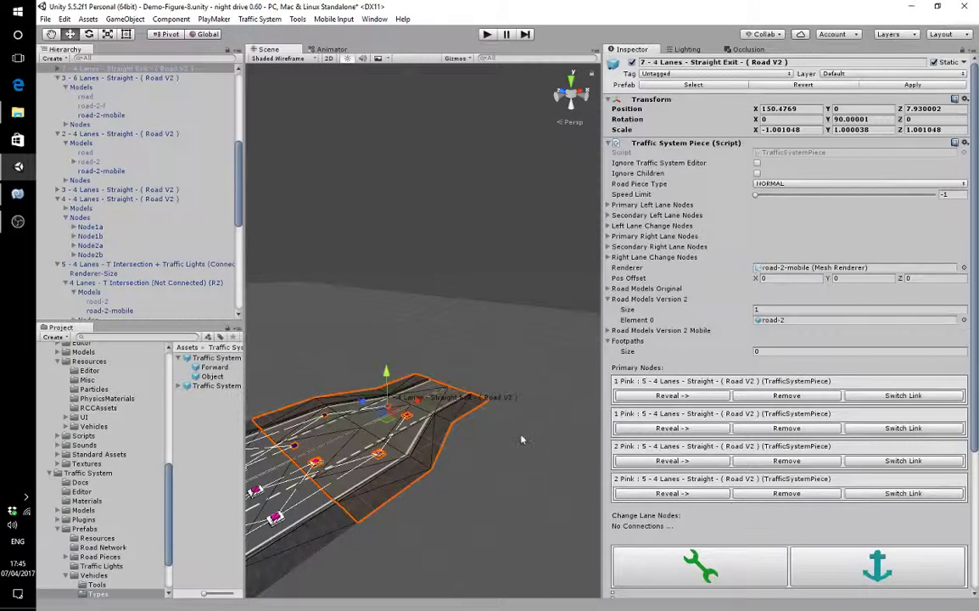
pyautogui.moveTo(523, 439); pyautogui.dragTo(581, 452, button='right')
pyautogui.scroll(-10, 734, 492)
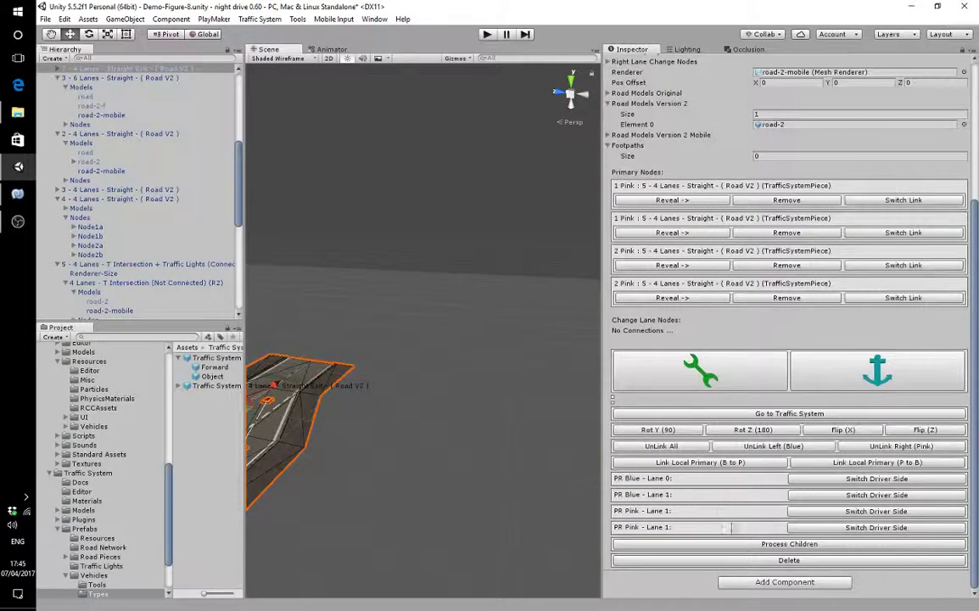
pyautogui.click(877, 370)
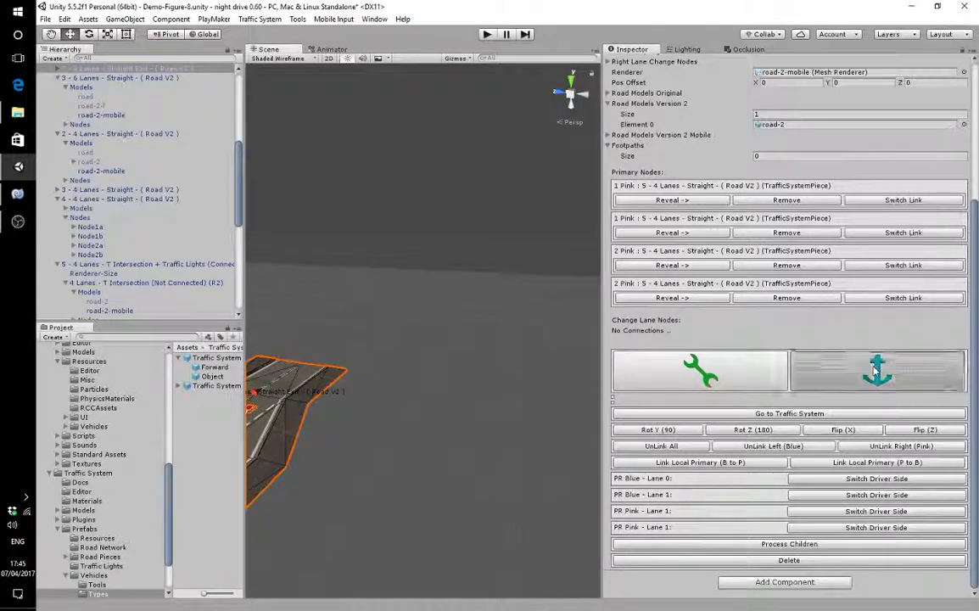
# - Filter the road pieces to two lanes and add a 2 Lanes - Straight - ( Road V2 ) piece
pyautogui.moveTo(370, 428); pyautogui.dragTo(195, 471, button='right')
pyautogui.moveTo(426, 424); pyautogui.dragTo(530, 381, button='right')
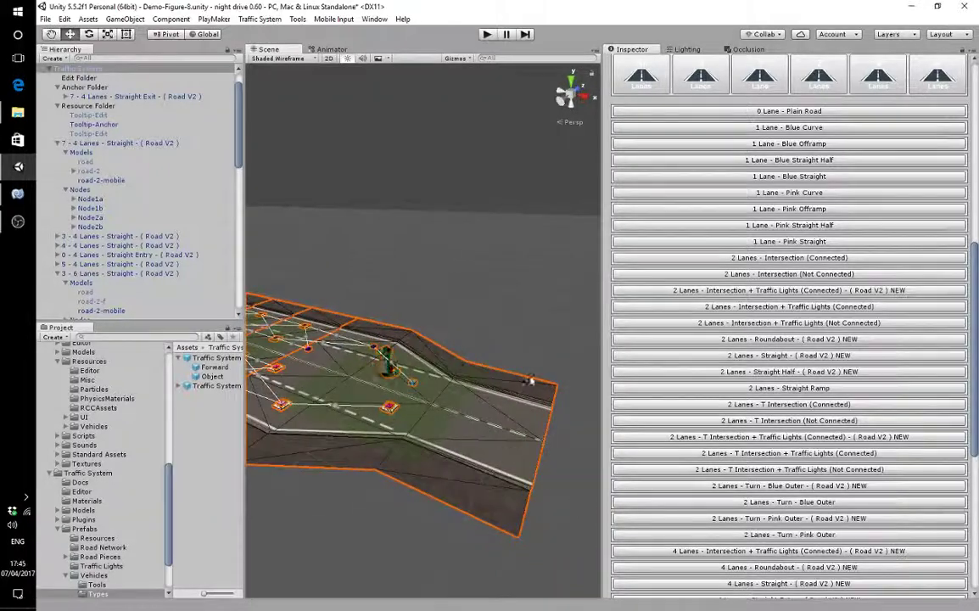
pyautogui.click(817, 78)
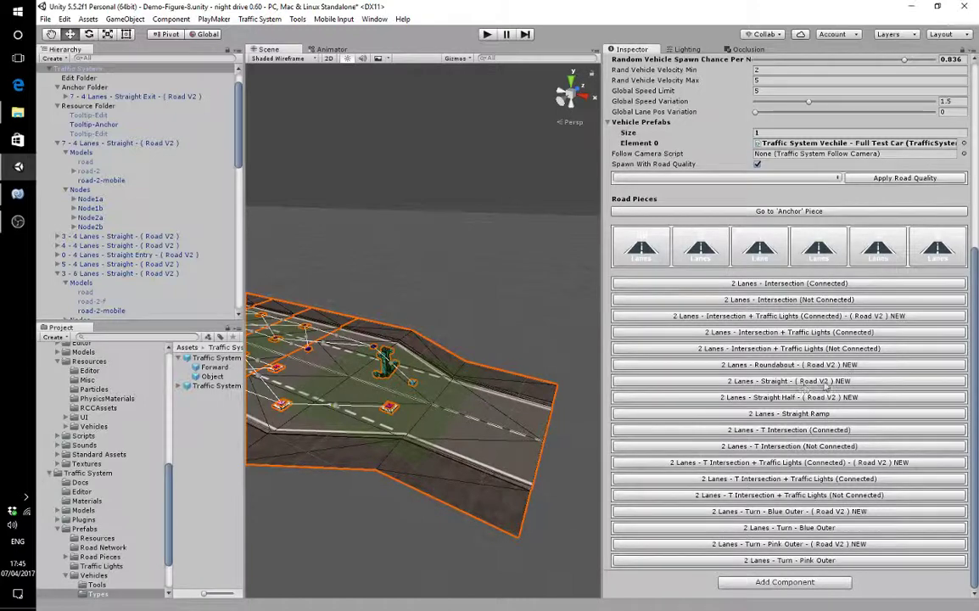
pyautogui.click(828, 382)
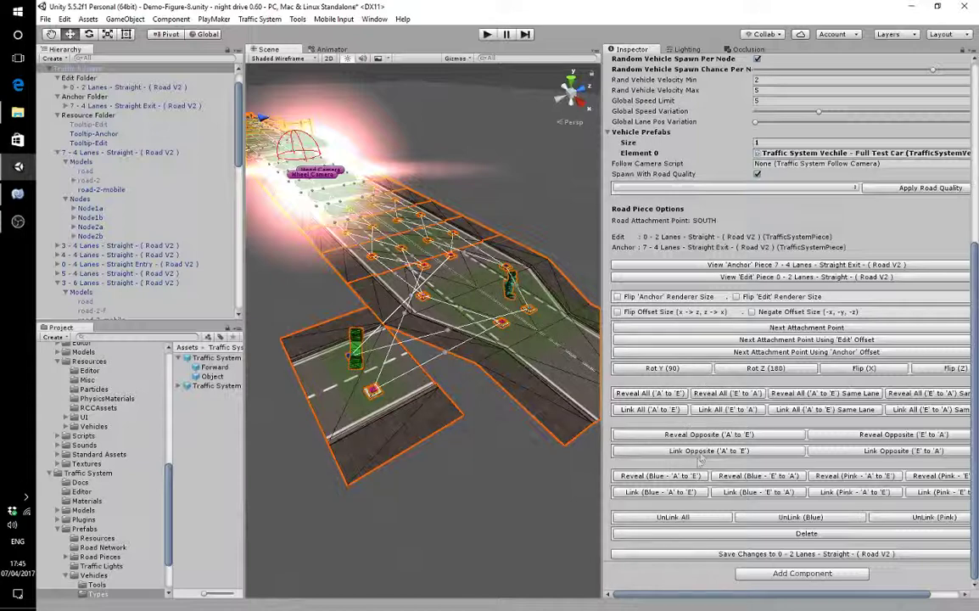
# - Rotate the new two-lane piece 90 degrees about Y and attach it at the exit piece's EAST attachment point
pyautogui.click(787, 332)
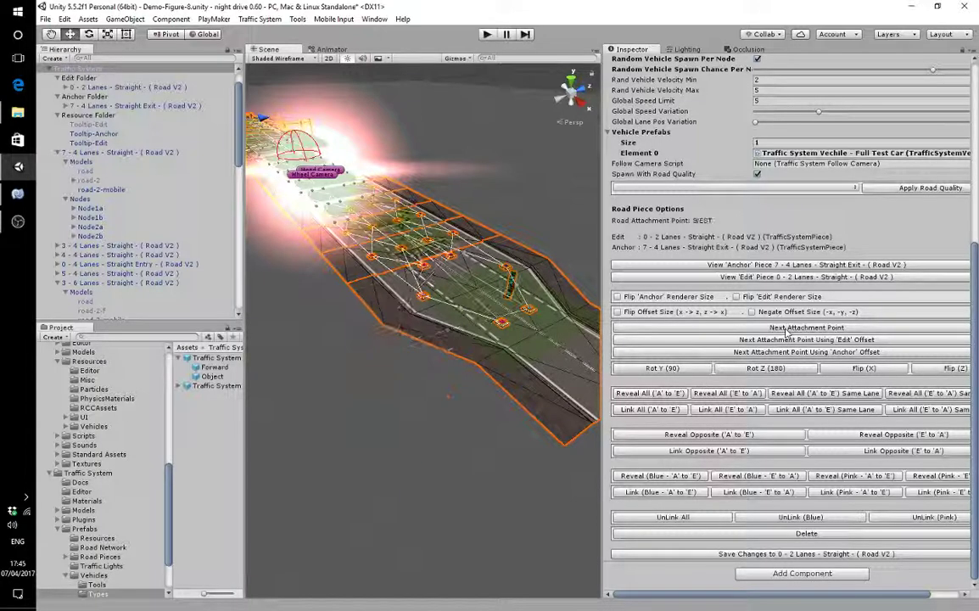
pyautogui.click(787, 332)
pyautogui.click(787, 331)
pyautogui.moveTo(433, 374); pyautogui.dragTo(564, 366, button='right')
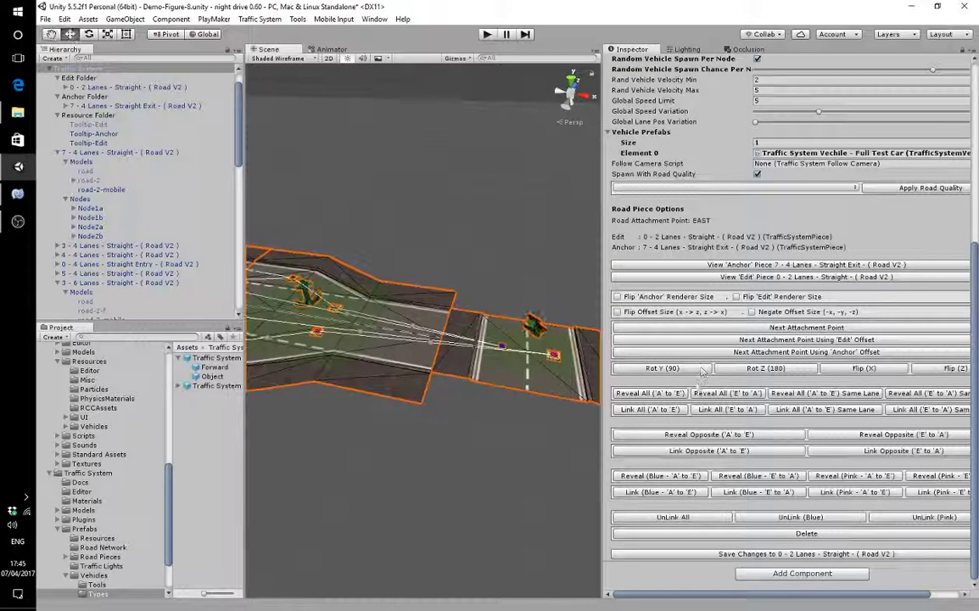
pyautogui.click(677, 369)
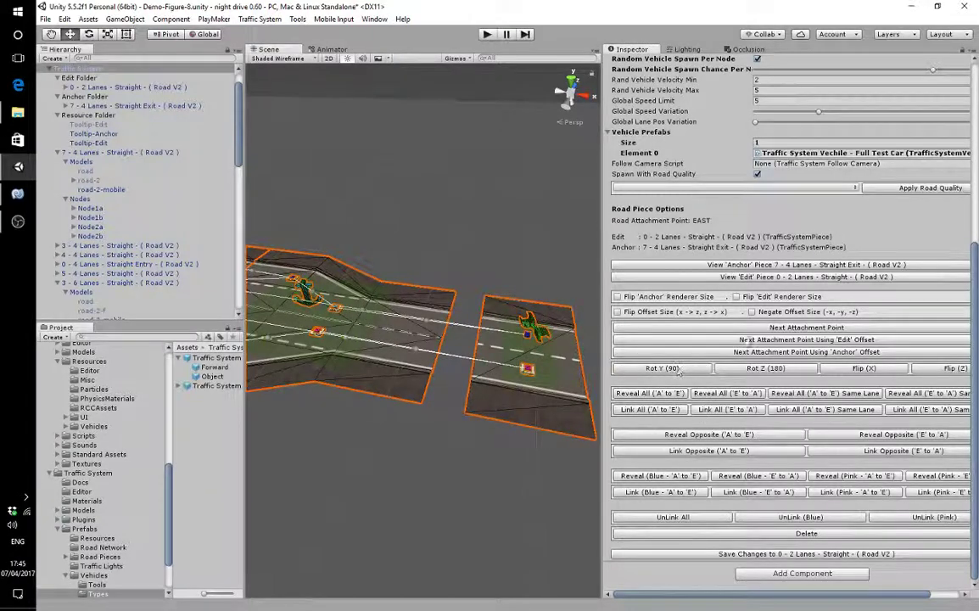
pyautogui.click(776, 328)
pyautogui.click(775, 328)
pyautogui.click(775, 329)
pyautogui.click(775, 328)
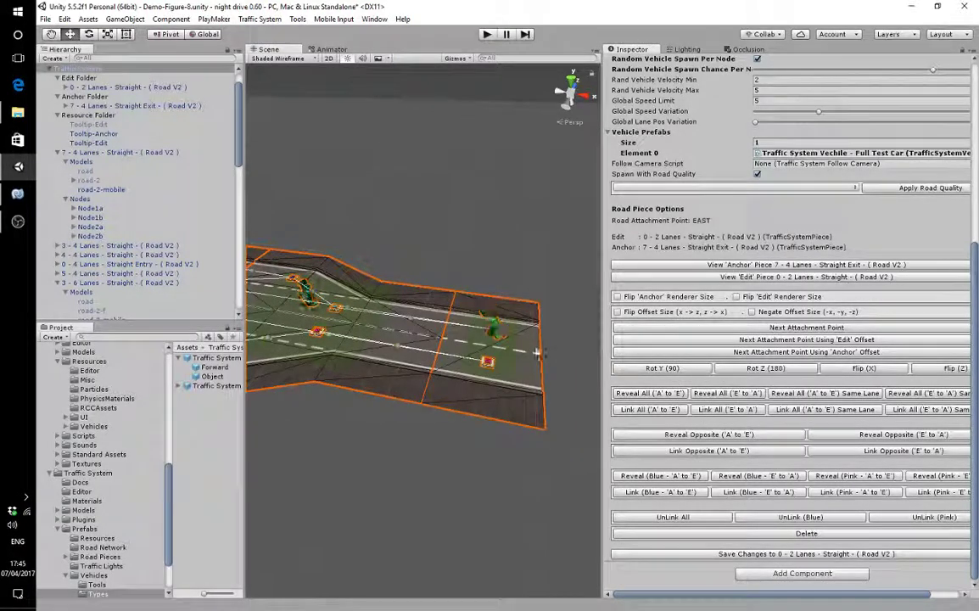
# - Check the joint between the exit piece and the two-lane piece, and save the changes to the two-lane piece
pyautogui.press('w')
pyautogui.moveTo(536, 352); pyautogui.dragTo(378, 344, button='right')
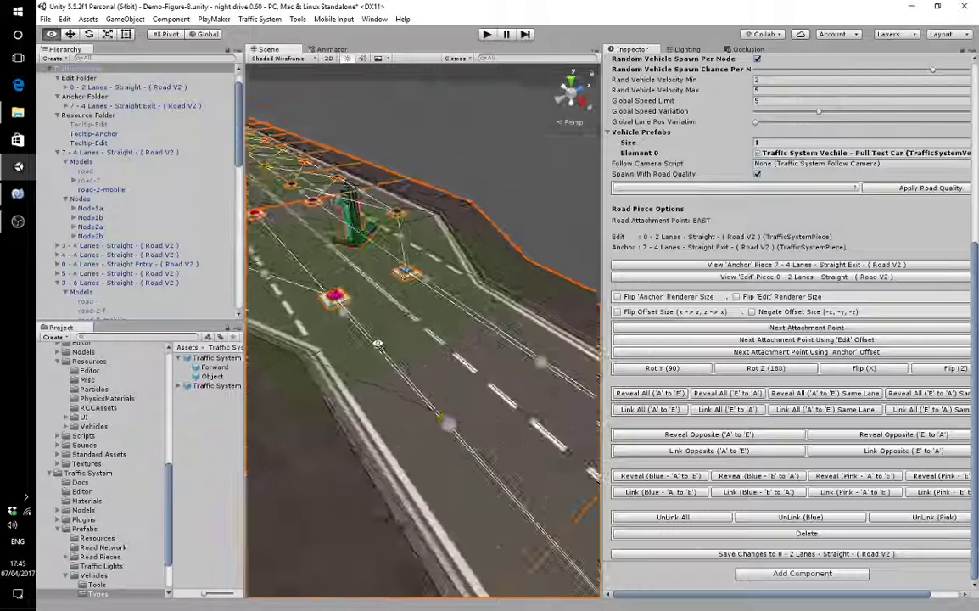
pyautogui.keyDown('alt'); pyautogui.moveTo(378, 343); pyautogui.dragTo(274, 270); pyautogui.keyUp('alt')
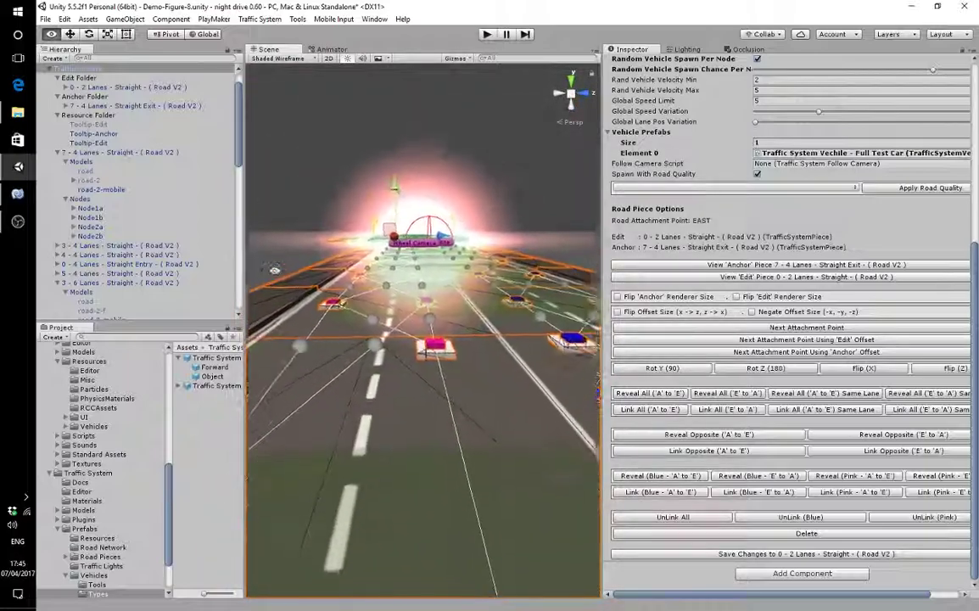
pyautogui.moveTo(274, 270); pyautogui.dragTo(594, 285, button='right')
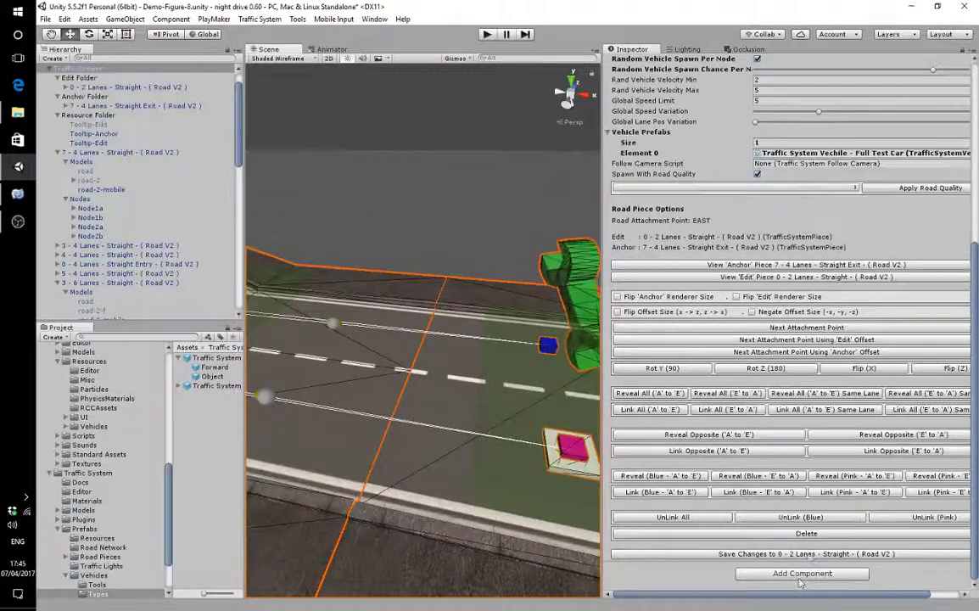
pyautogui.click(810, 554)
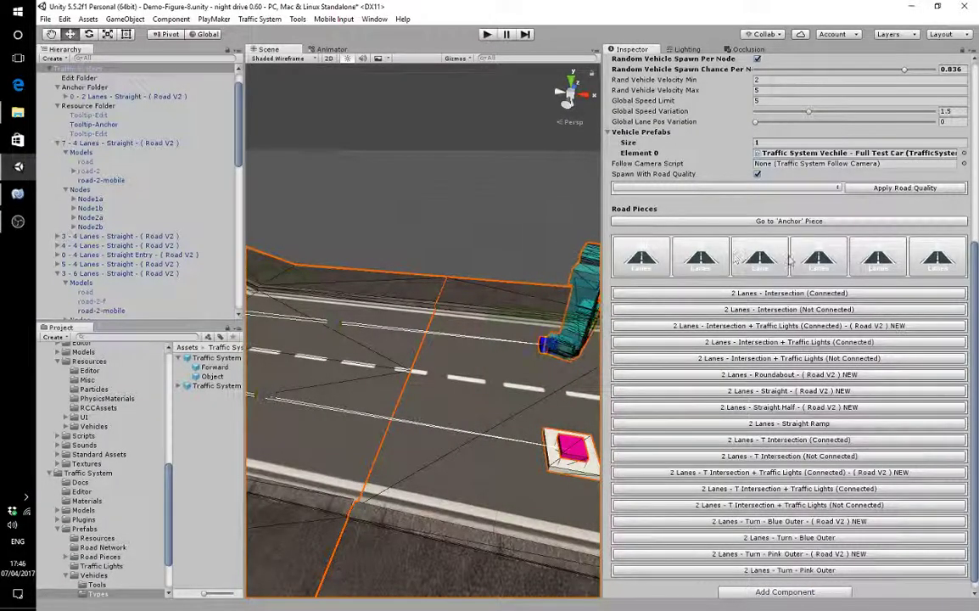
# - Add a second 2 Lanes - Straight - ( Road V2 ) piece, rotated 90 degrees about Y at the EAST attachment point, and save it
pyautogui.click(832, 392)
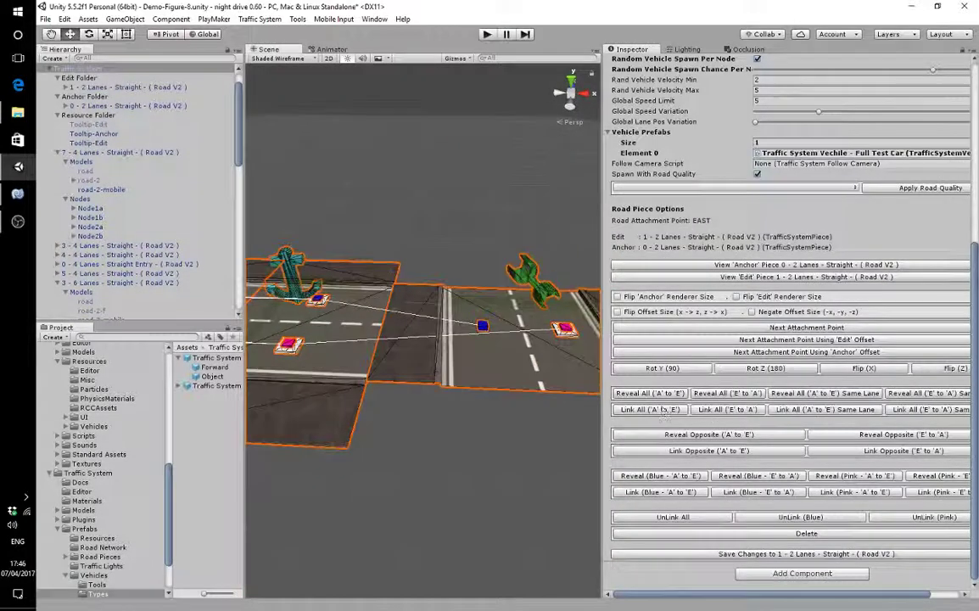
pyautogui.click(828, 328)
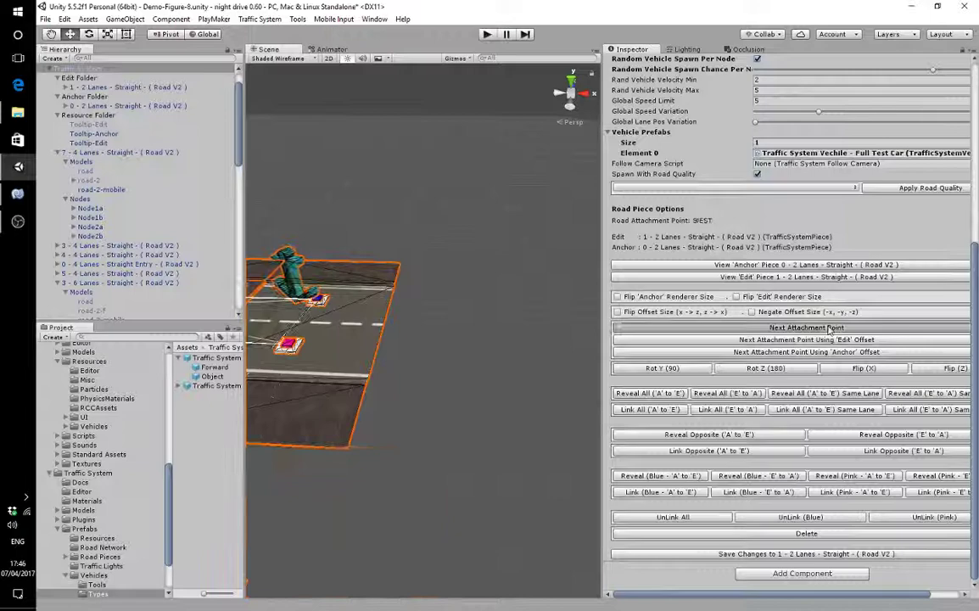
pyautogui.click(828, 328)
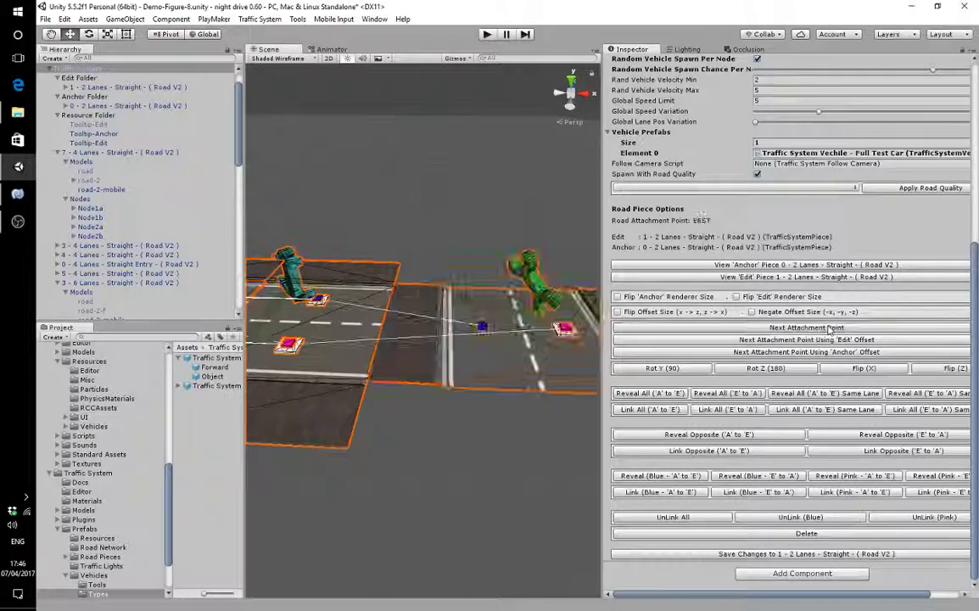
pyautogui.click(679, 369)
pyautogui.click(782, 328)
pyautogui.click(782, 328)
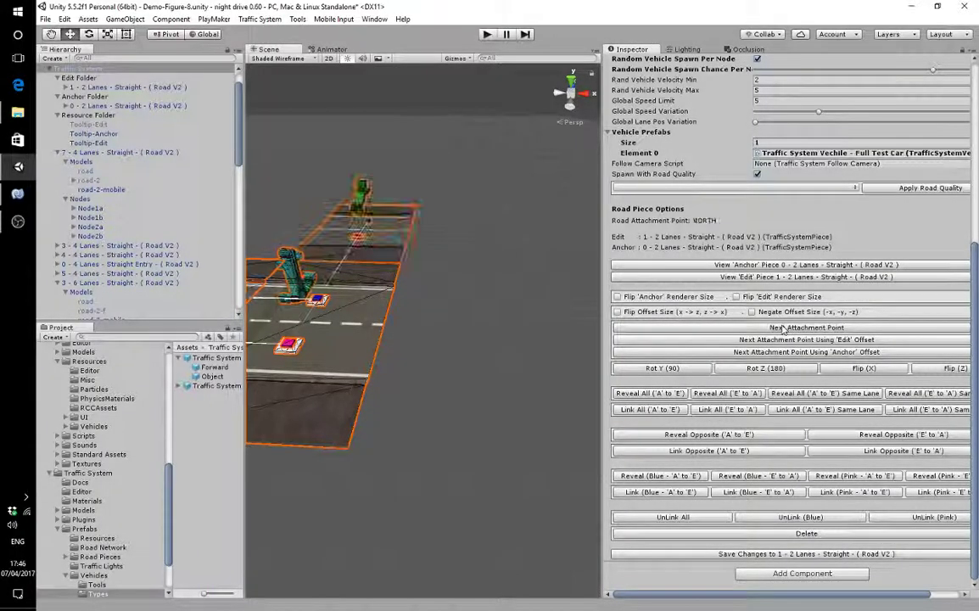
pyautogui.click(782, 328)
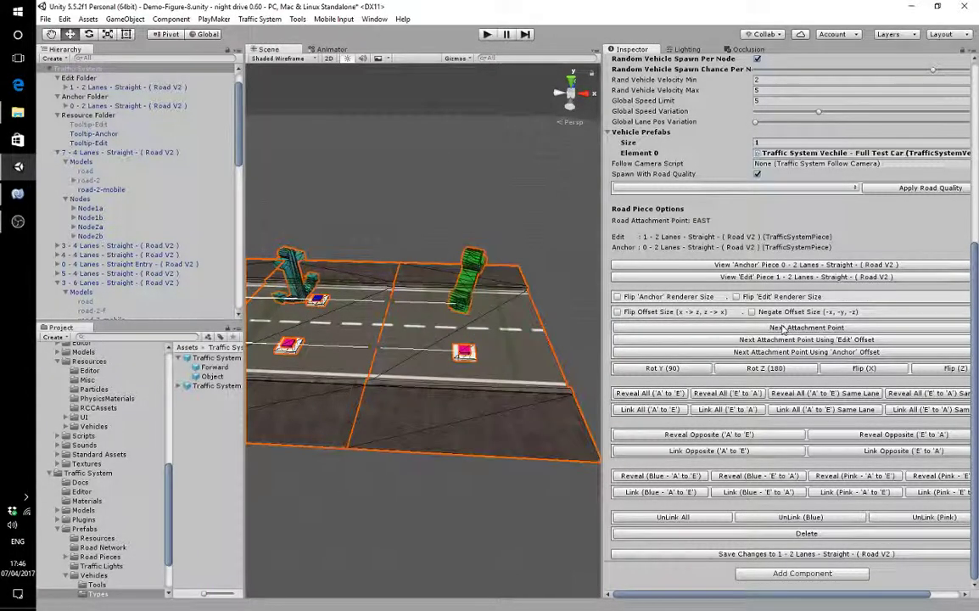
pyautogui.click(768, 553)
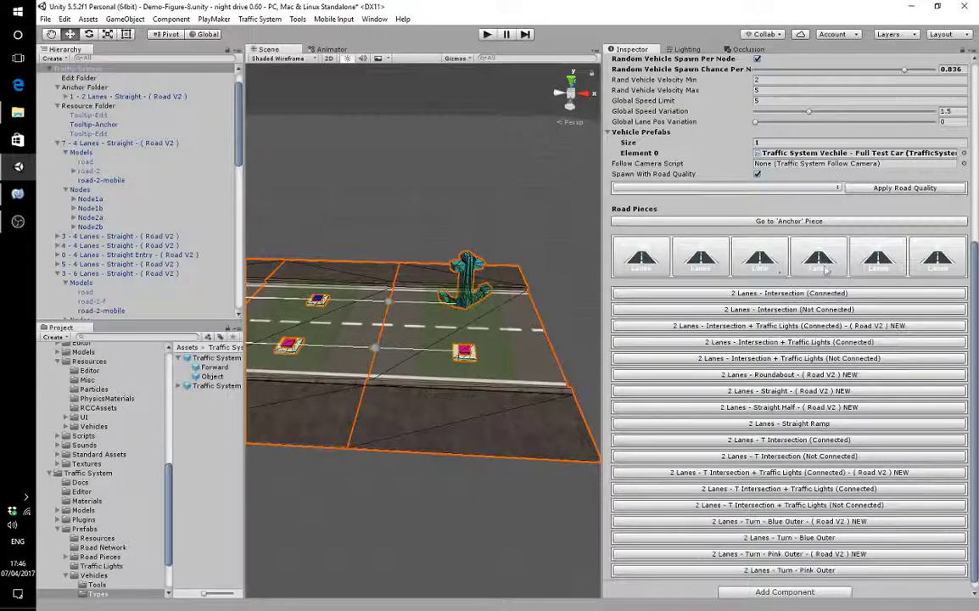
# - Add a third 2 Lanes - Straight - ( Road V2 ) piece, rotated 90 degrees about Y at the EAST attachment point
pyautogui.moveTo(503, 422); pyautogui.dragTo(456, 456, button='right')
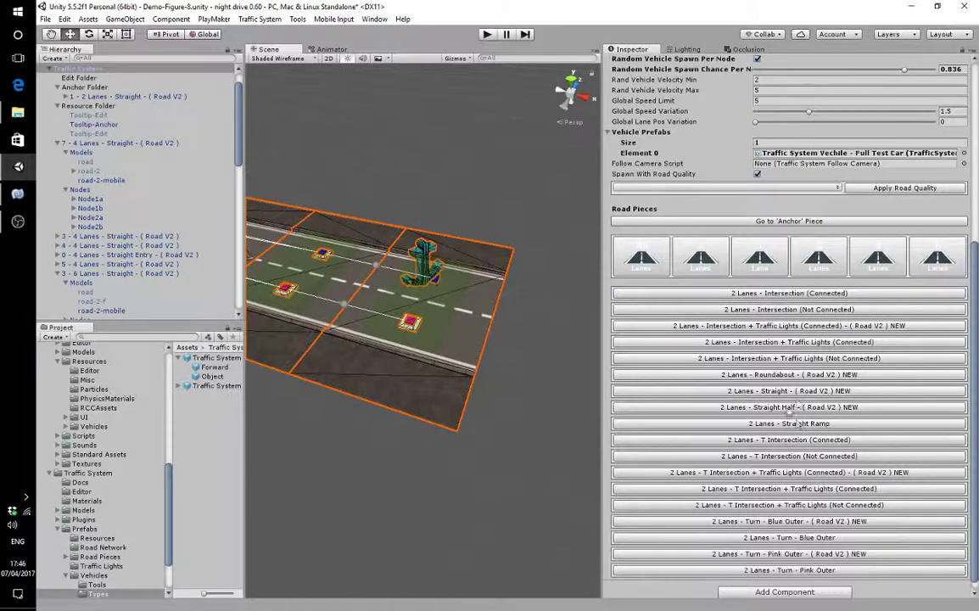
pyautogui.click(786, 391)
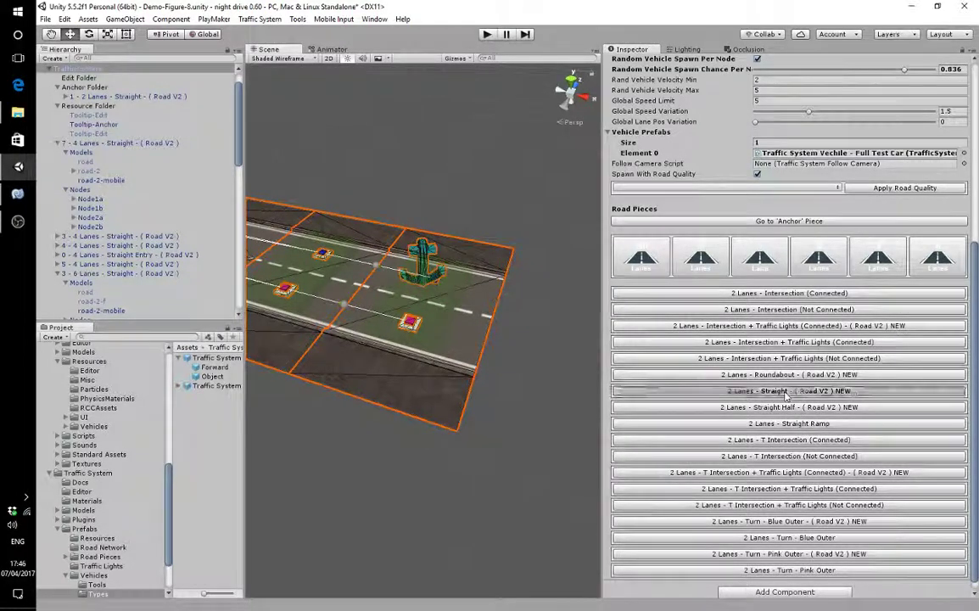
pyautogui.click(759, 330)
pyautogui.click(759, 331)
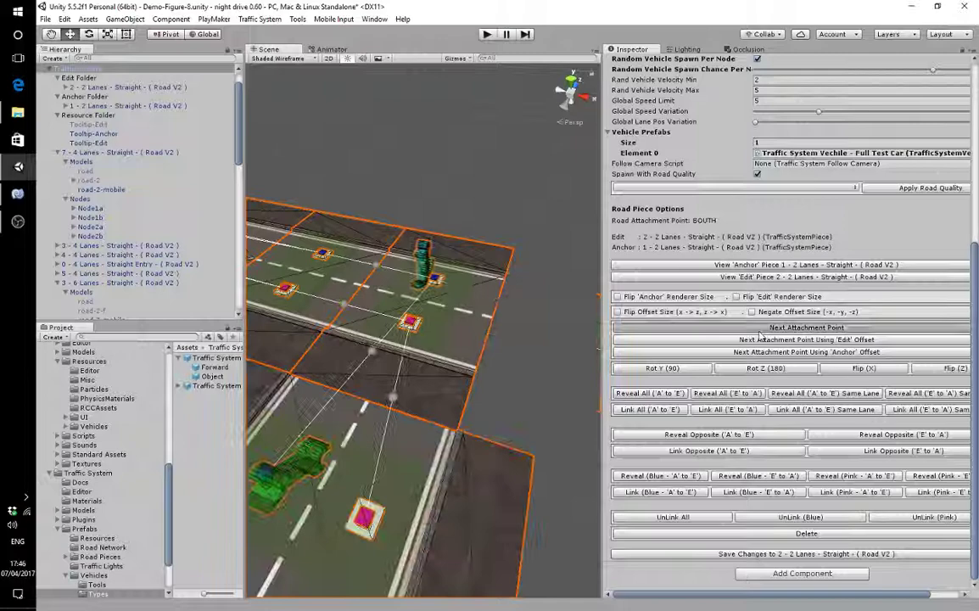
pyautogui.click(759, 330)
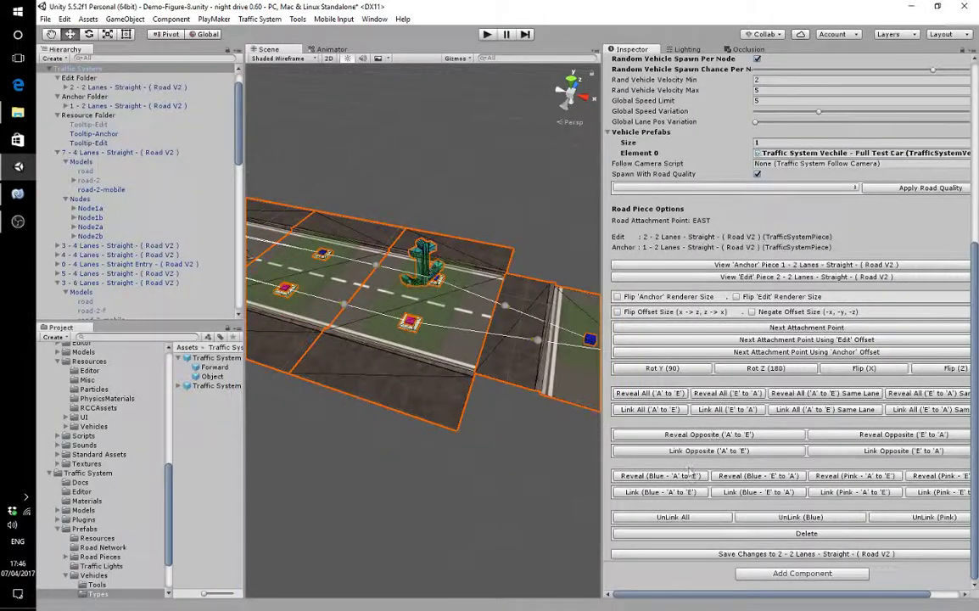
pyautogui.click(677, 368)
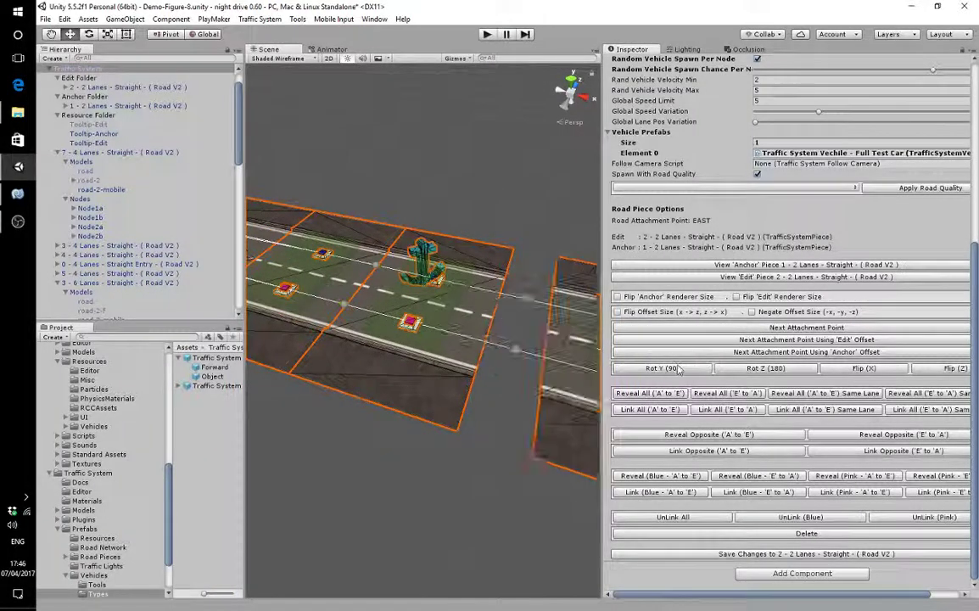
pyautogui.click(758, 328)
pyautogui.click(757, 328)
pyautogui.click(757, 328)
pyautogui.click(757, 328)
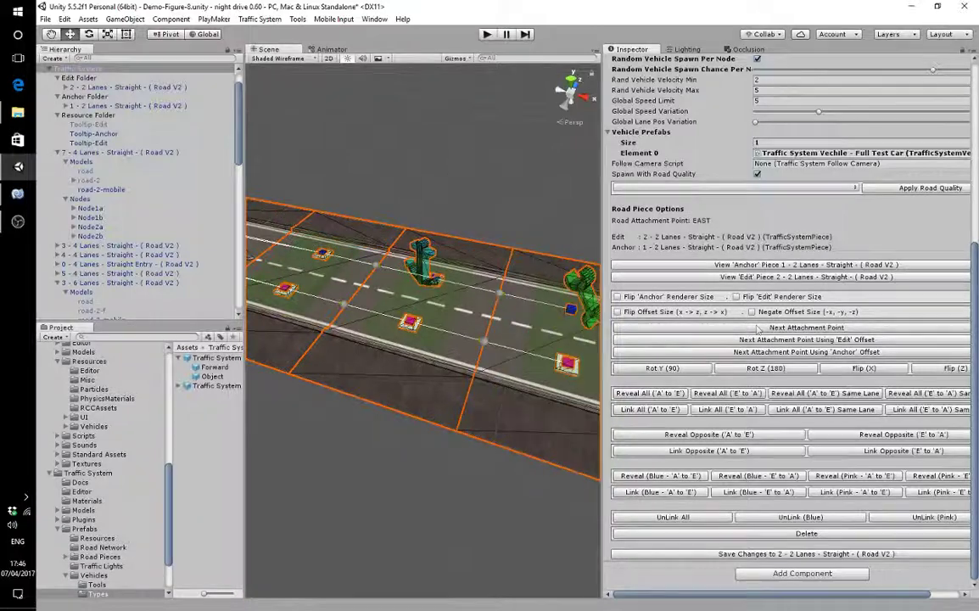
# - Examine the lane nodes and their links along the road from the new two-lane pieces back past the traffic-light intersection
pyautogui.moveTo(493, 417); pyautogui.dragTo(541, 384, button='right')
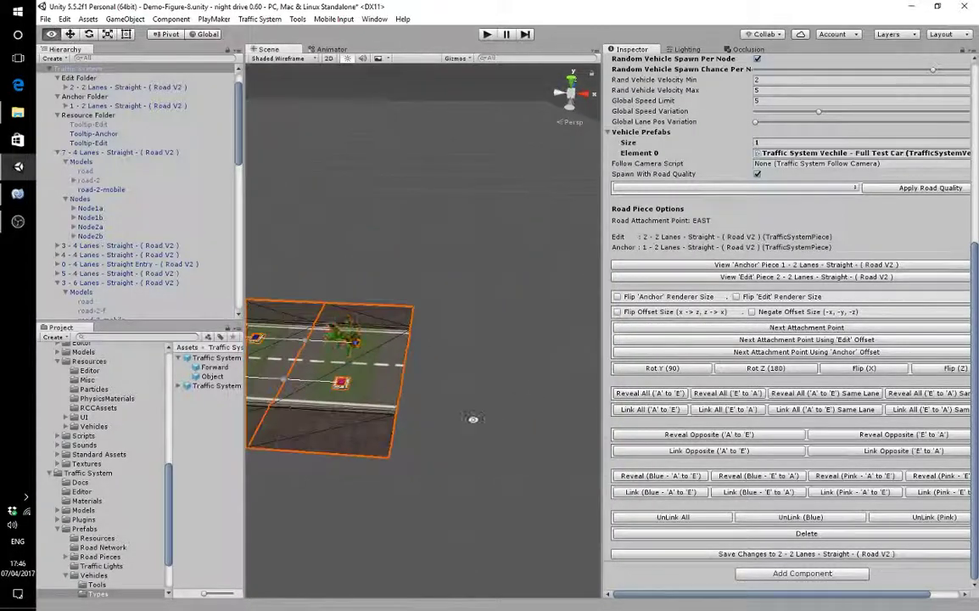
pyautogui.keyDown('alt'); pyautogui.moveTo(473, 418); pyautogui.dragTo(309, 379); pyautogui.keyUp('alt')
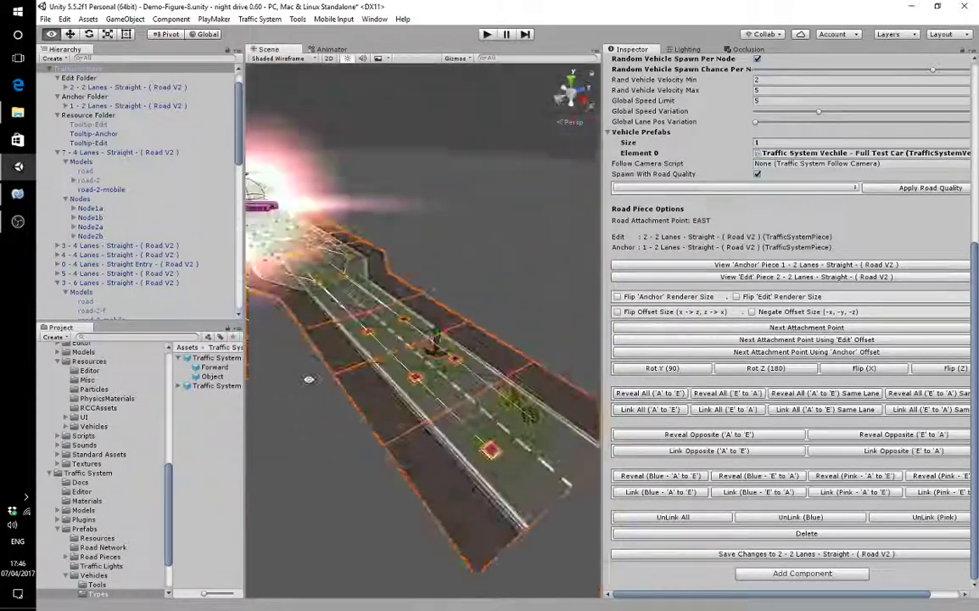
pyautogui.moveTo(308, 380); pyautogui.dragTo(293, 386, button='right')
pyautogui.moveTo(424, 448); pyautogui.dragTo(365, 416, button='right')
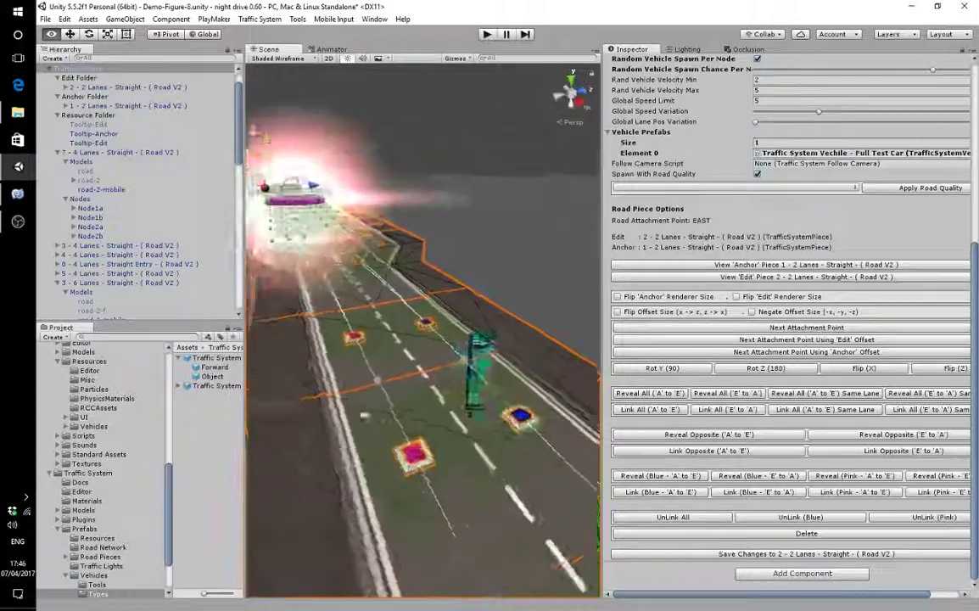
pyautogui.keyDown('alt'); pyautogui.moveTo(364, 414); pyautogui.dragTo(295, 327); pyautogui.keyUp('alt')
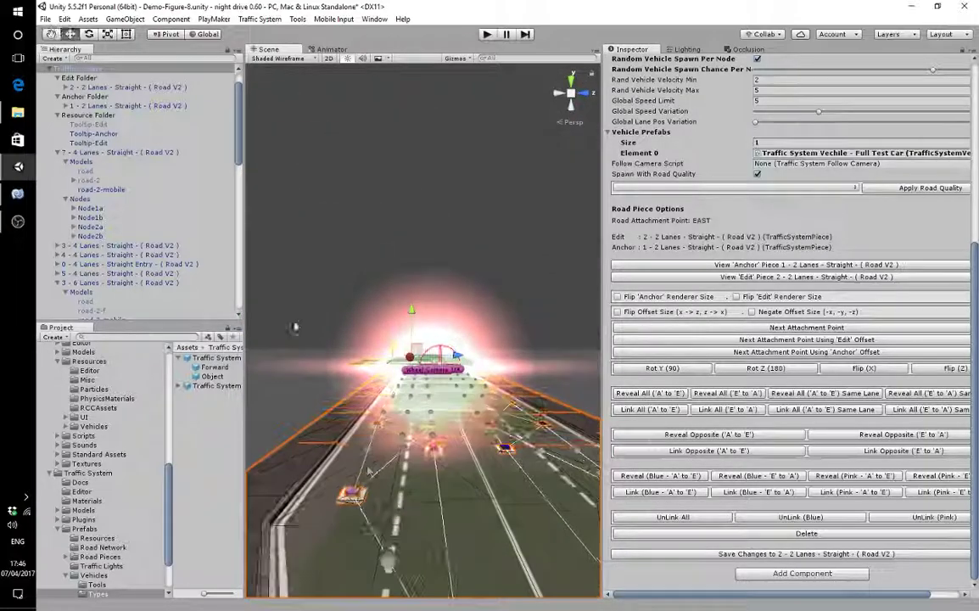
pyautogui.moveTo(378, 477); pyautogui.dragTo(393, 523, button='right')
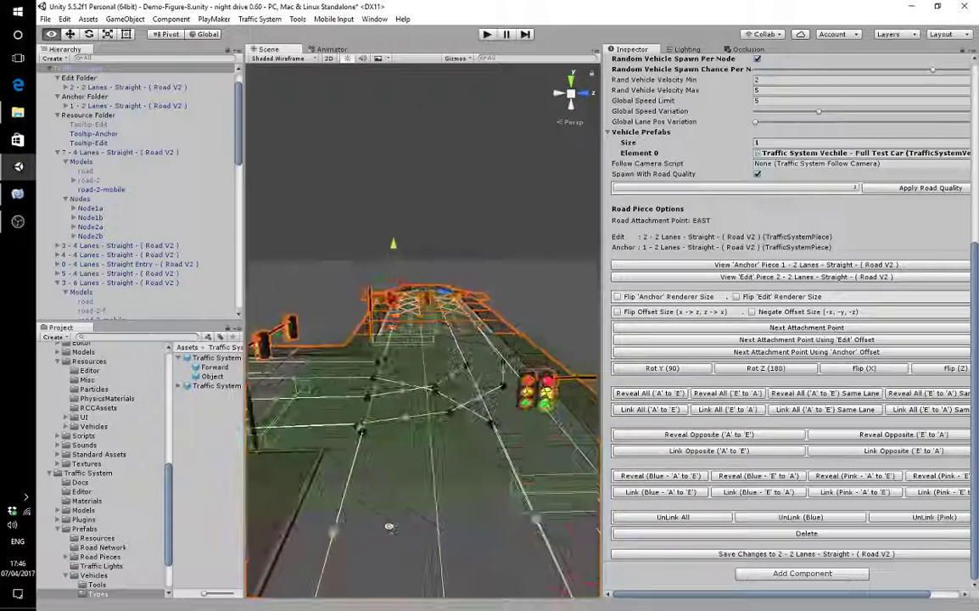
pyautogui.moveTo(389, 393); pyautogui.dragTo(418, 373, button='right')
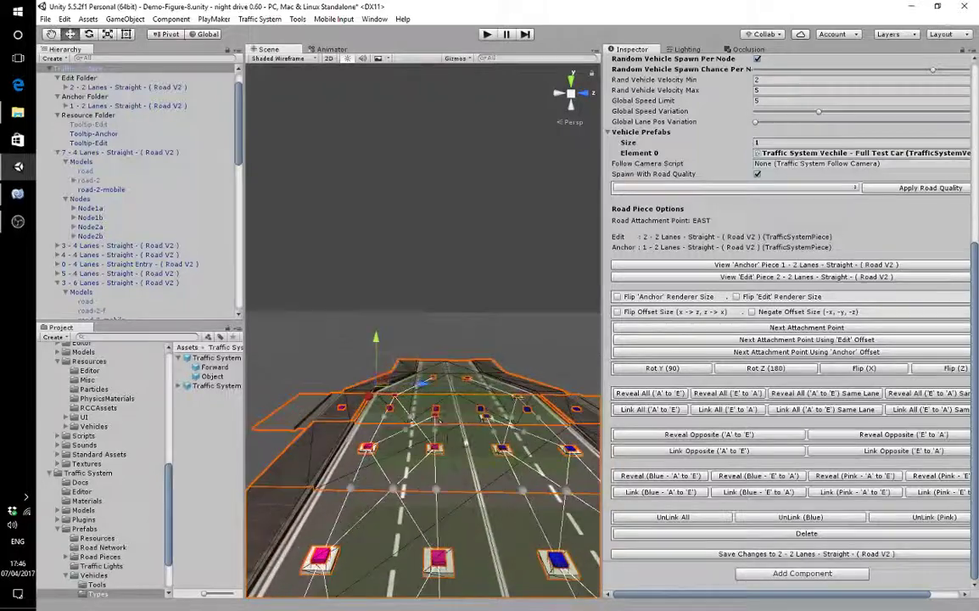
# - Collapse the Traffic System object in the scene hierarchy and start play mode
pyautogui.keyDown('alt'); pyautogui.moveTo(422, 467); pyautogui.dragTo(453, 540); pyautogui.keyUp('alt')
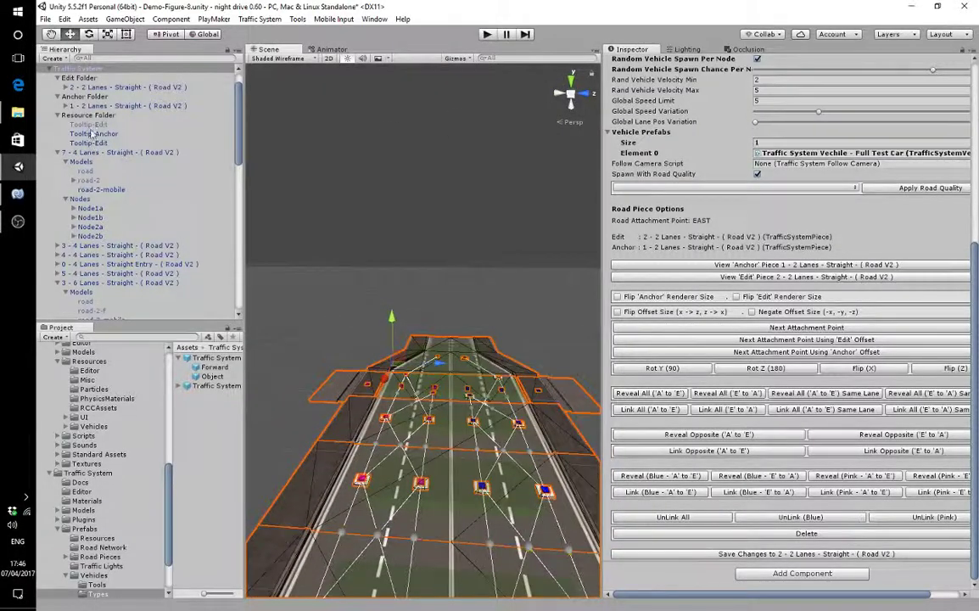
pyautogui.click(48, 68)
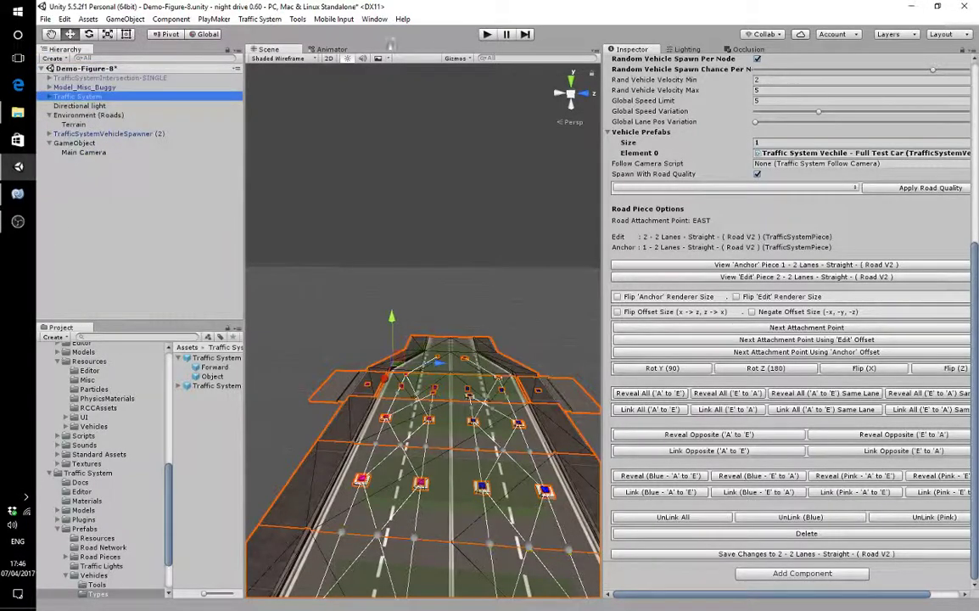
pyautogui.click(485, 34)
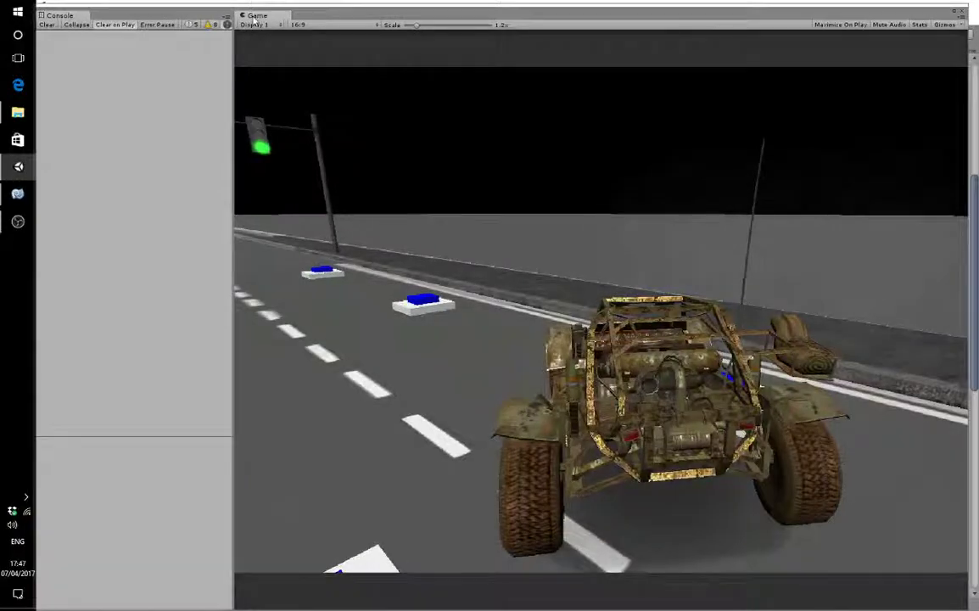
# - Dock the Game view above the Scene view with the Console in a separate window moved aside, and stop play mode
pyautogui.moveTo(252, 19); pyautogui.dragTo(874, 44)
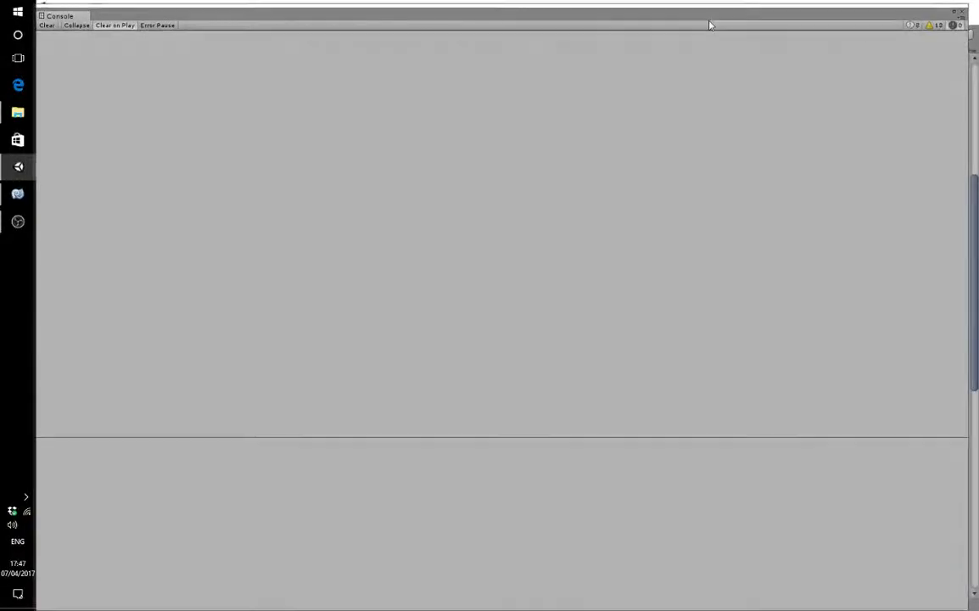
pyautogui.moveTo(709, 17); pyautogui.dragTo(682, 240)
pyautogui.moveTo(344, 239); pyautogui.dragTo(550, 230)
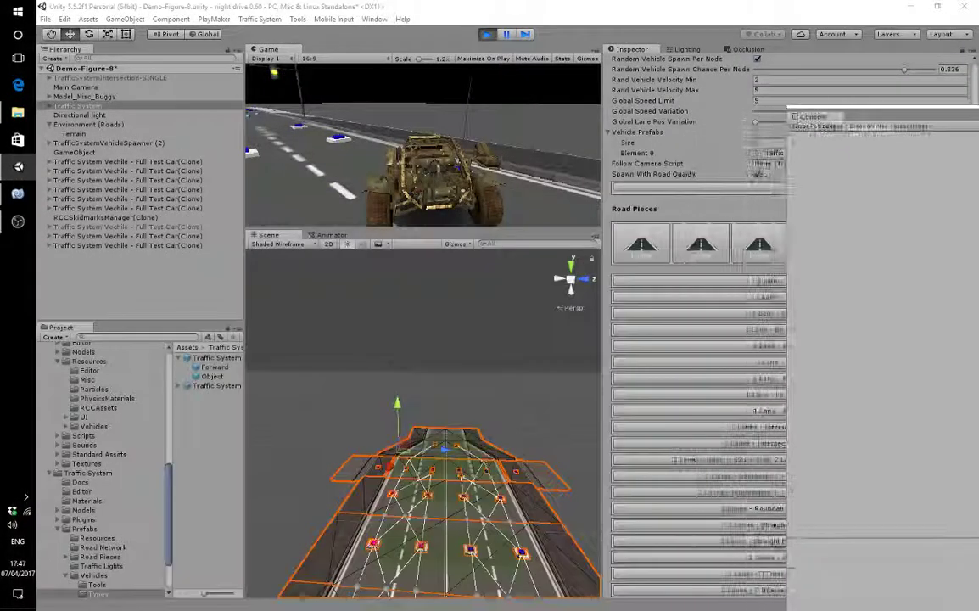
pyautogui.moveTo(576, 6)
pyautogui.mouseDown()
pyautogui.moveTo(620, 320)
pyautogui.moveTo(564, 5)
pyautogui.mouseUp()
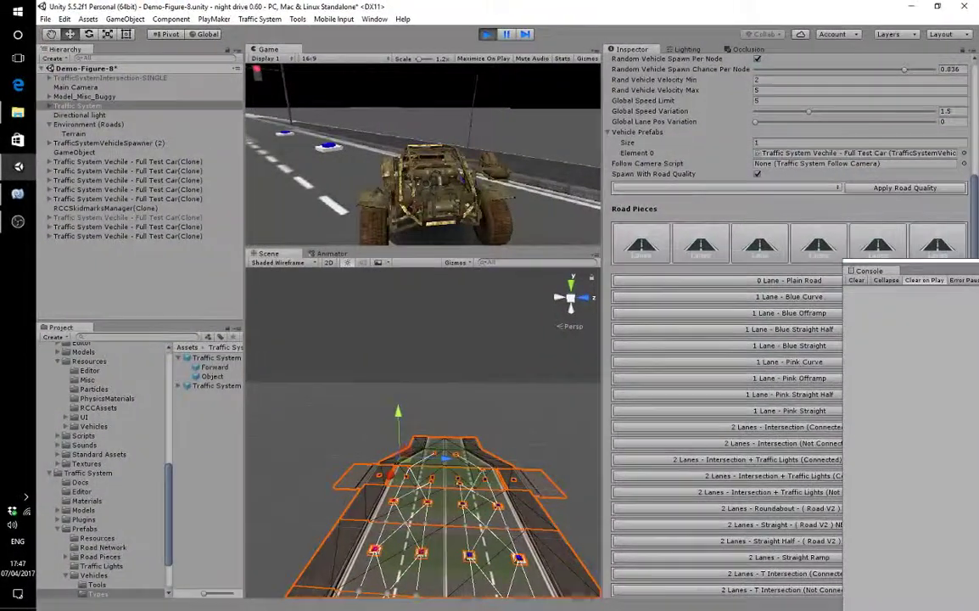
pyautogui.click(483, 34)
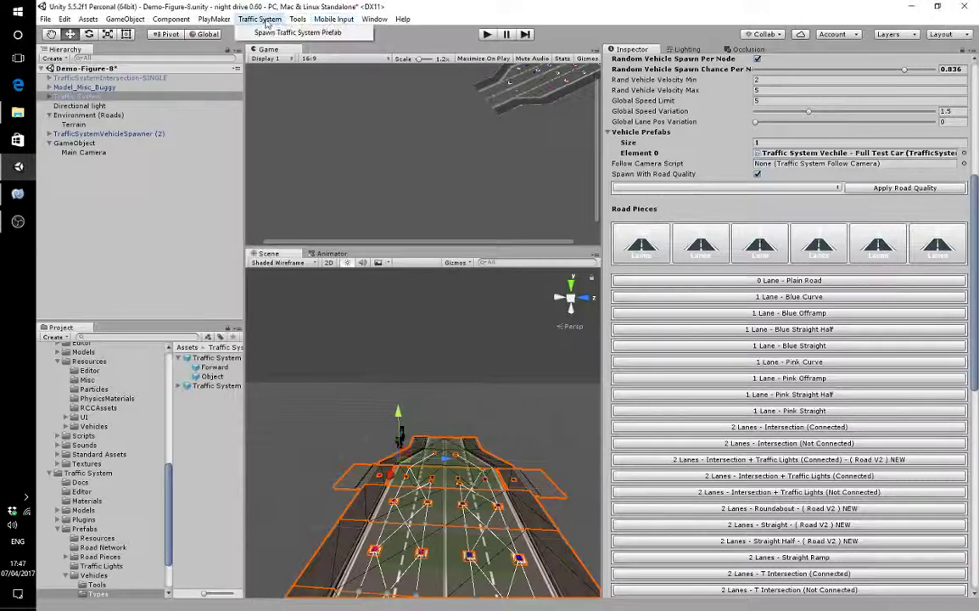
# - Detach the Game view into a large floating window, start play mode, and position the window to fill the screen
pyautogui.moveTo(375, 19)
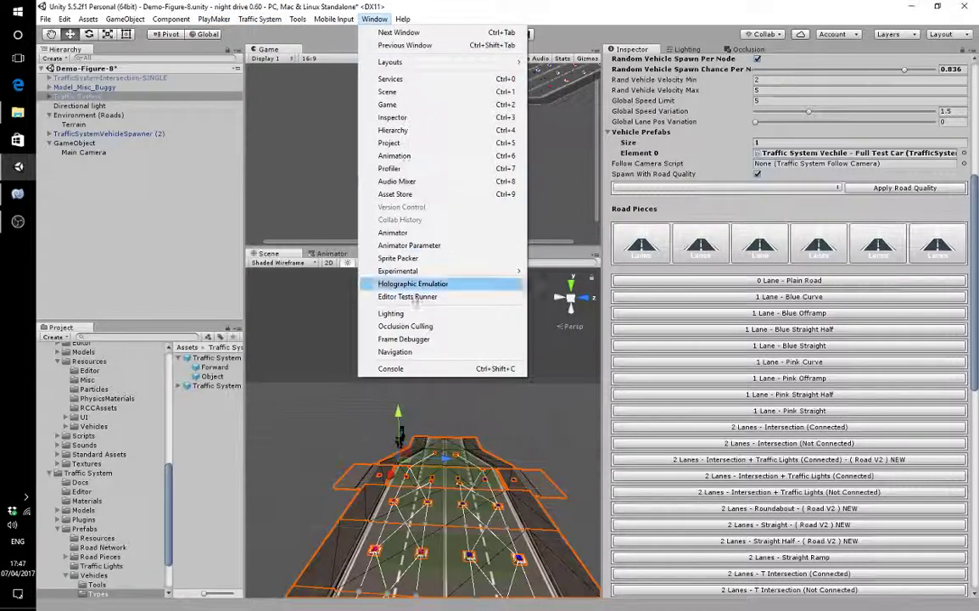
pyautogui.click(436, 105)
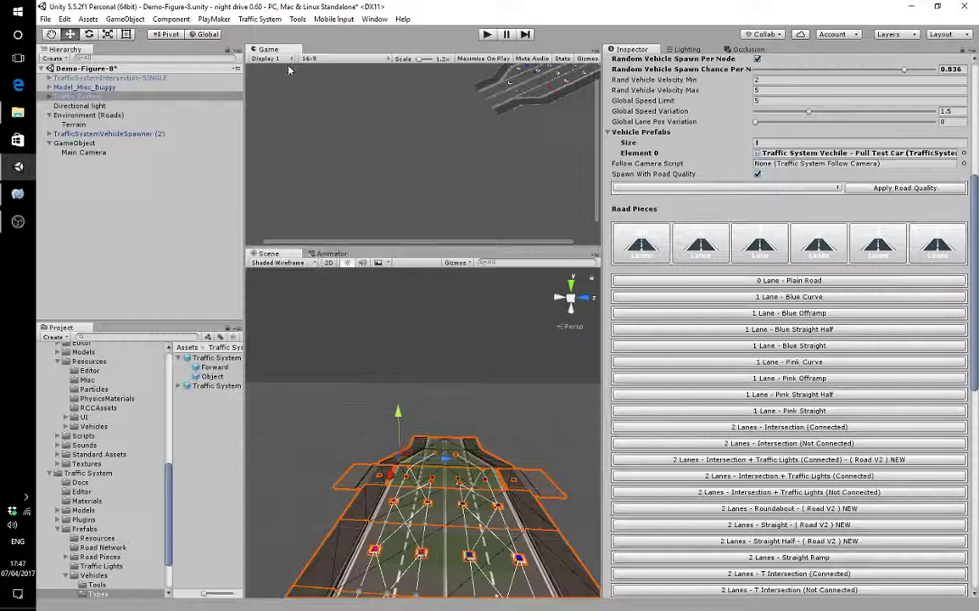
pyautogui.moveTo(271, 52); pyautogui.dragTo(978, 339)
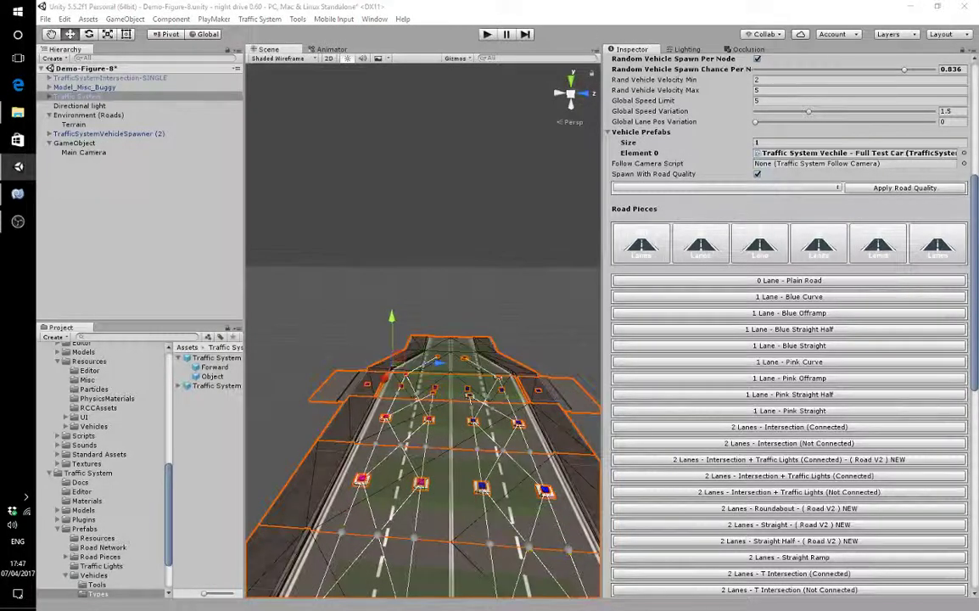
pyautogui.moveTo(978, 64); pyautogui.dragTo(397, 52)
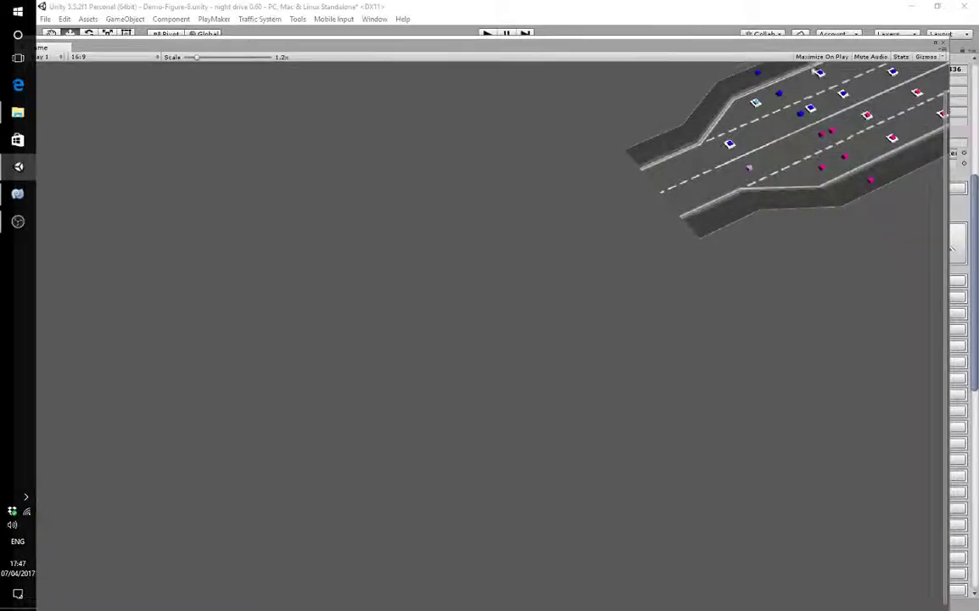
pyautogui.click(488, 33)
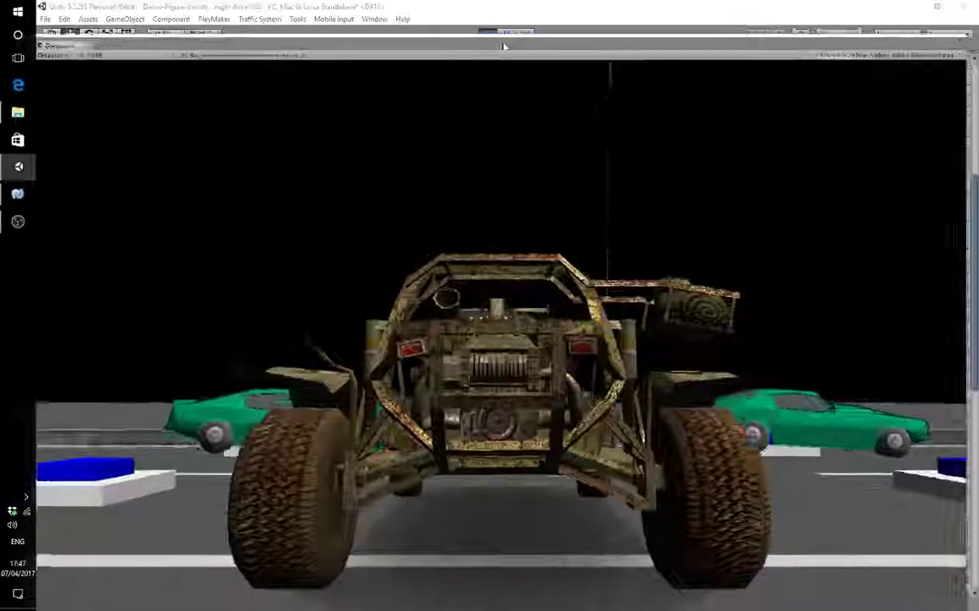
pyautogui.moveTo(505, 47); pyautogui.dragTo(508, 5)
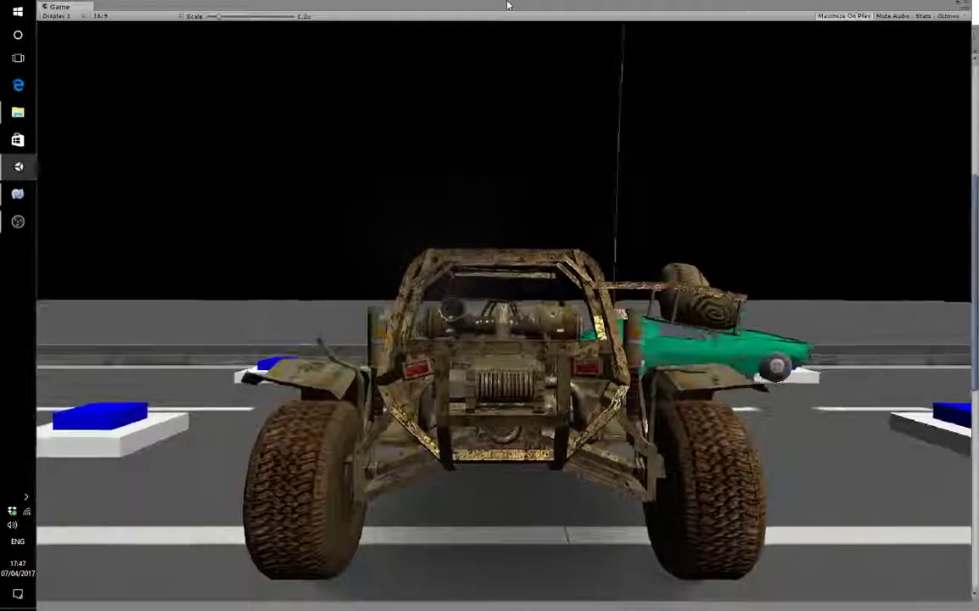
# - Test-drive the buggy by turning it around and driving it through the traffic-light intersection among the traffic cars
pyautogui.press('w')
pyautogui.press('a')
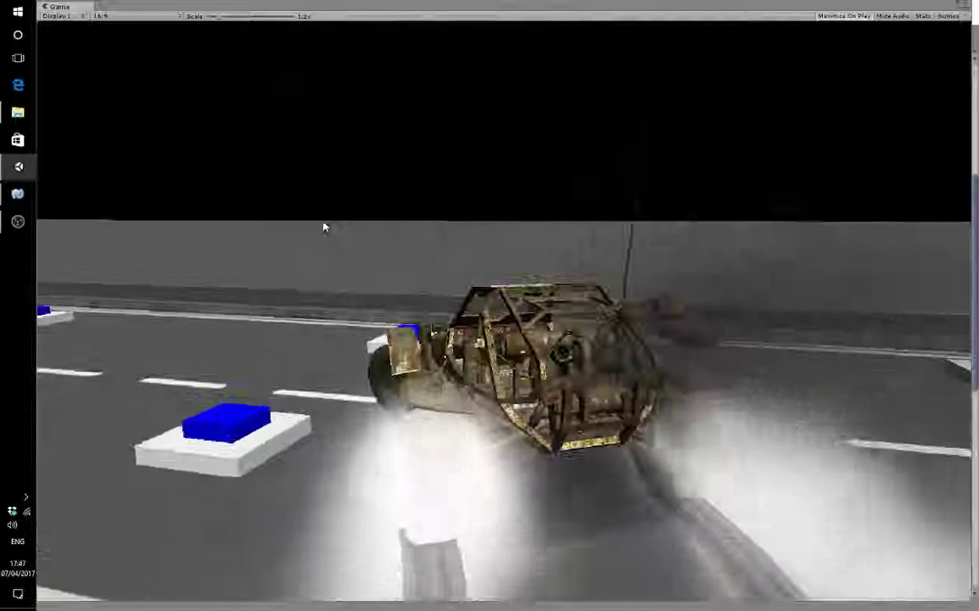
pyautogui.press('w')
pyautogui.press('a')
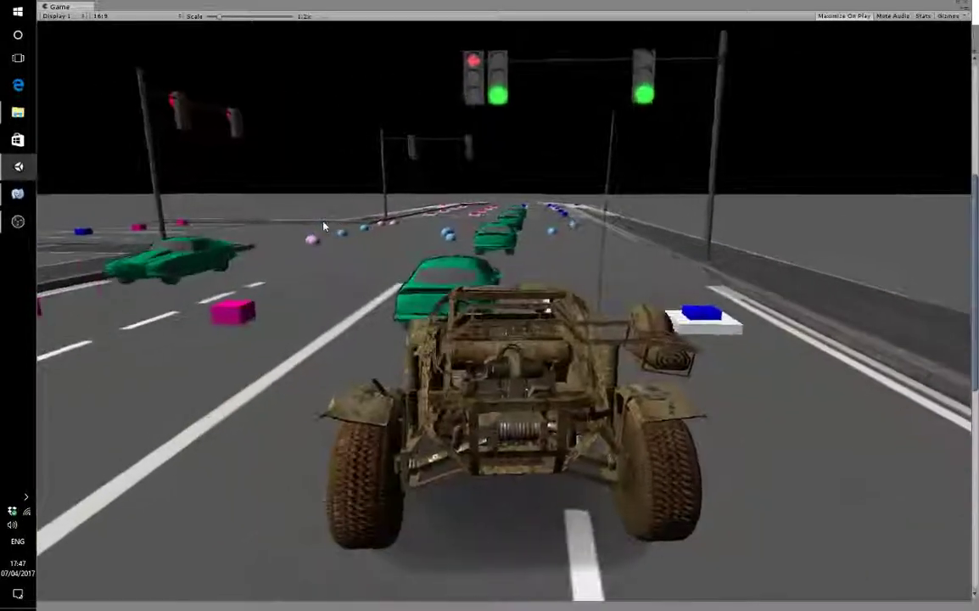
pyautogui.press('s')
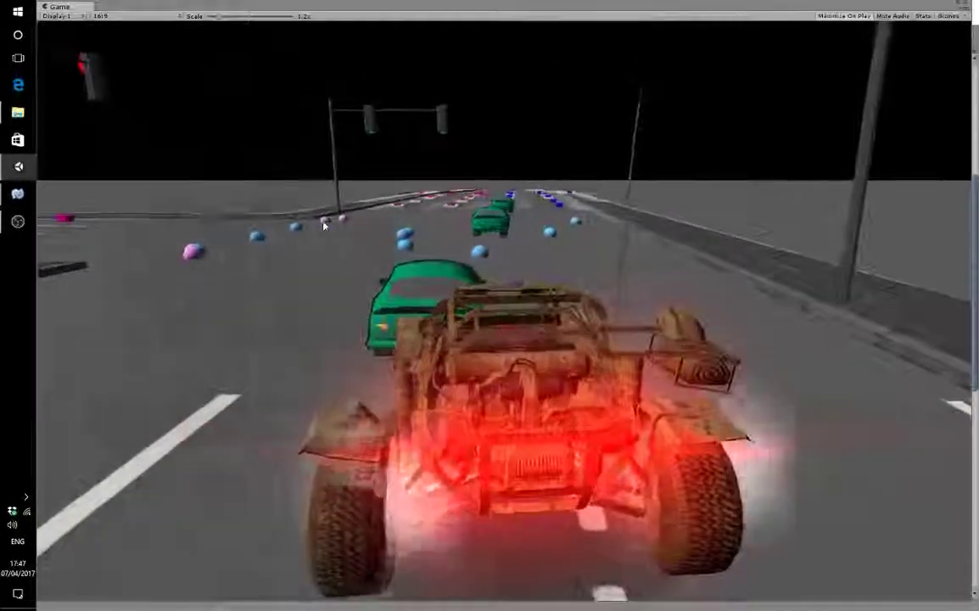
pyautogui.press('a')
pyautogui.press('w')
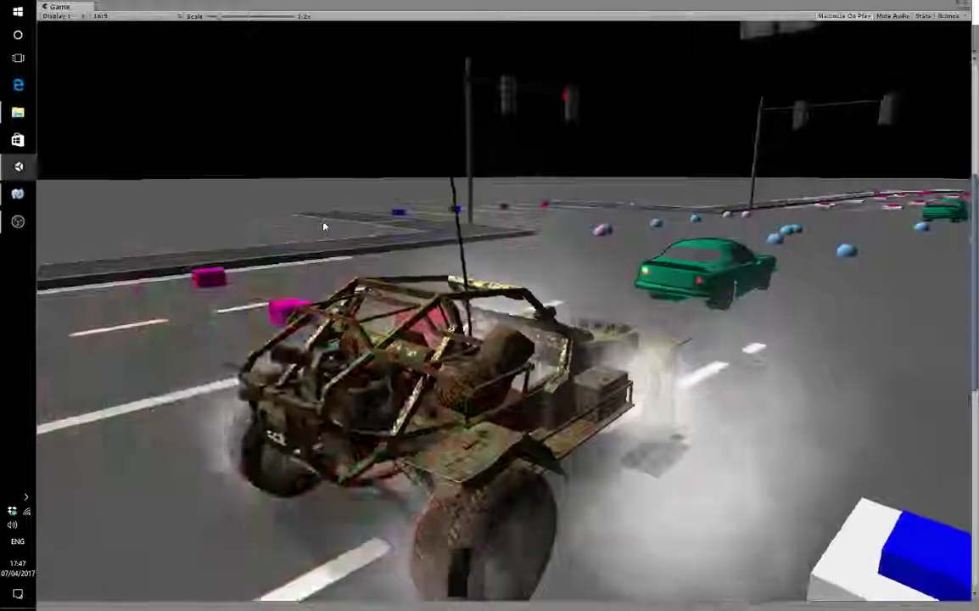
pyautogui.press('w')
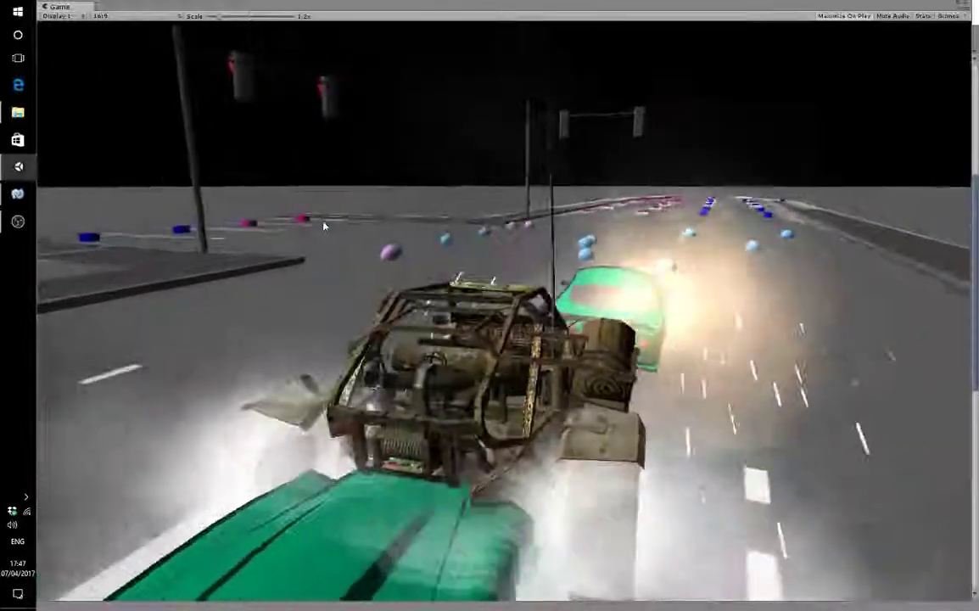
pyautogui.press('w')
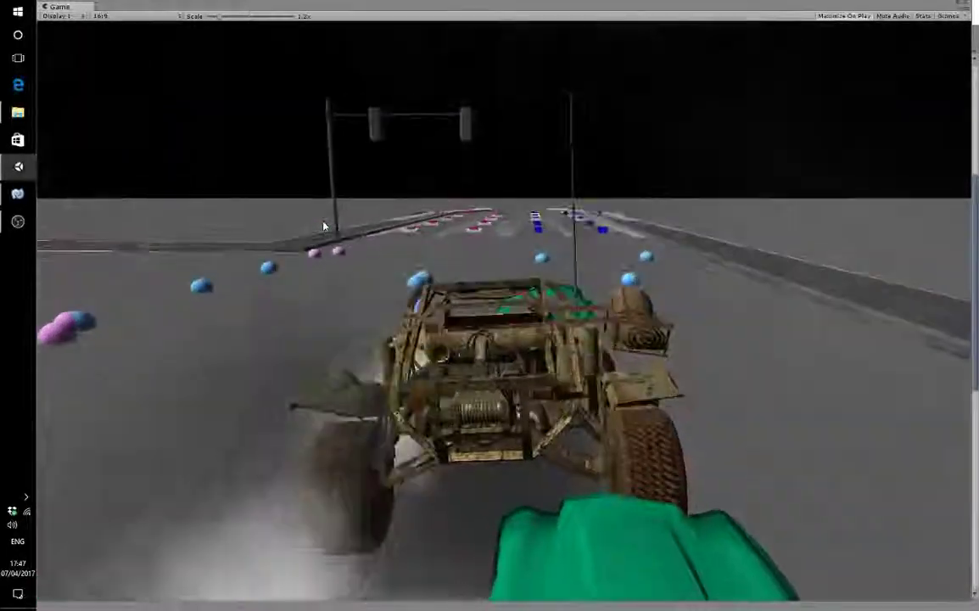
pyautogui.press('a')
pyautogui.press('s')
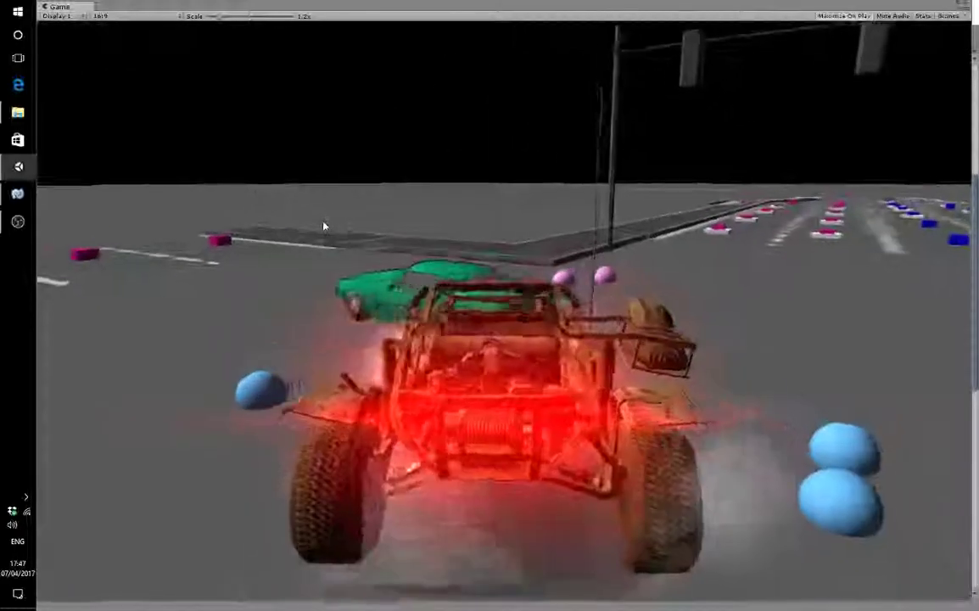
pyautogui.press('w')
pyautogui.press('d')
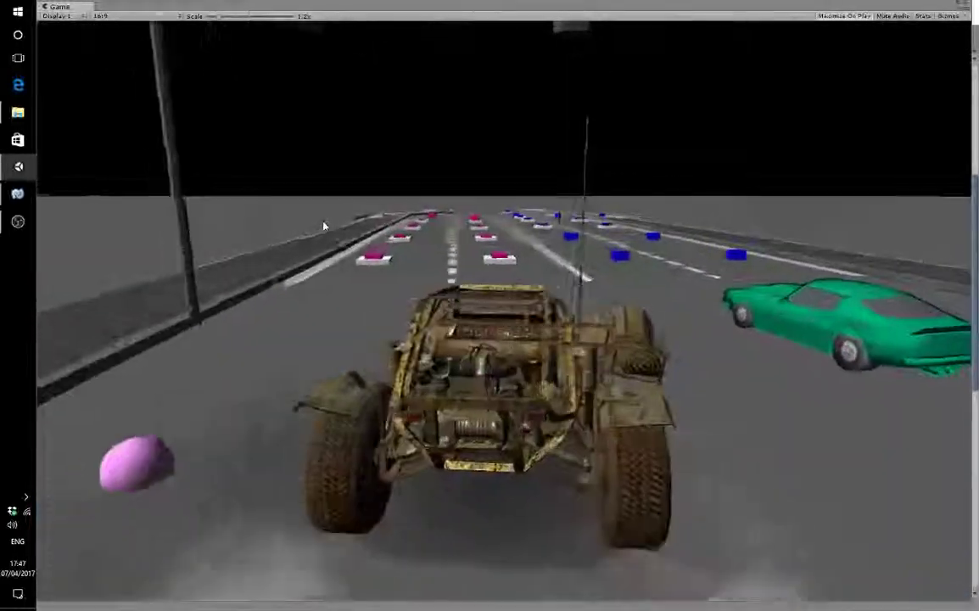
# - Drive the buggy along the multi-lane road beyond the intersection, and turn it around to head back toward the traffic lights
pyautogui.press('d')
pyautogui.press('a')
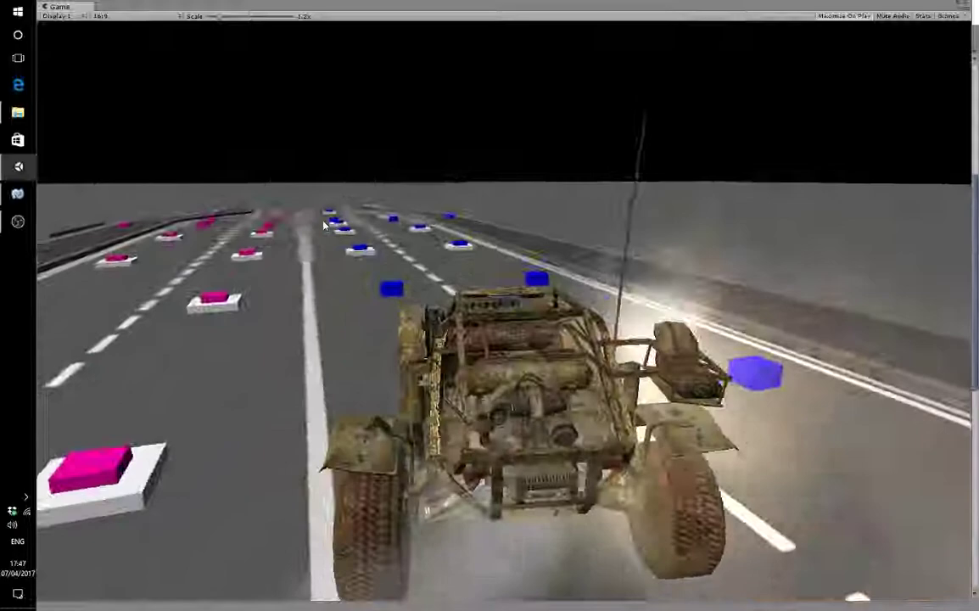
pyautogui.press('a')
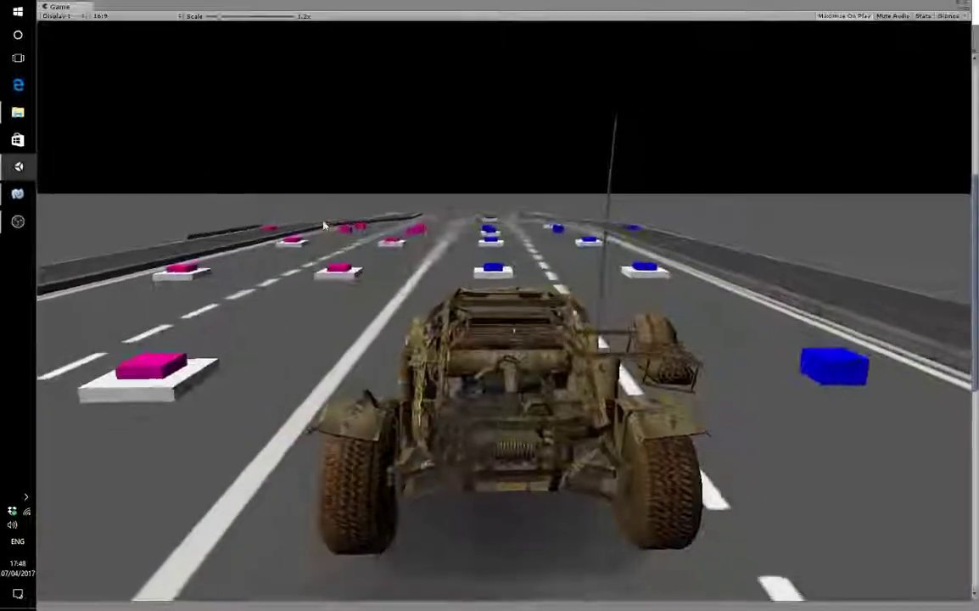
pyautogui.press('d')
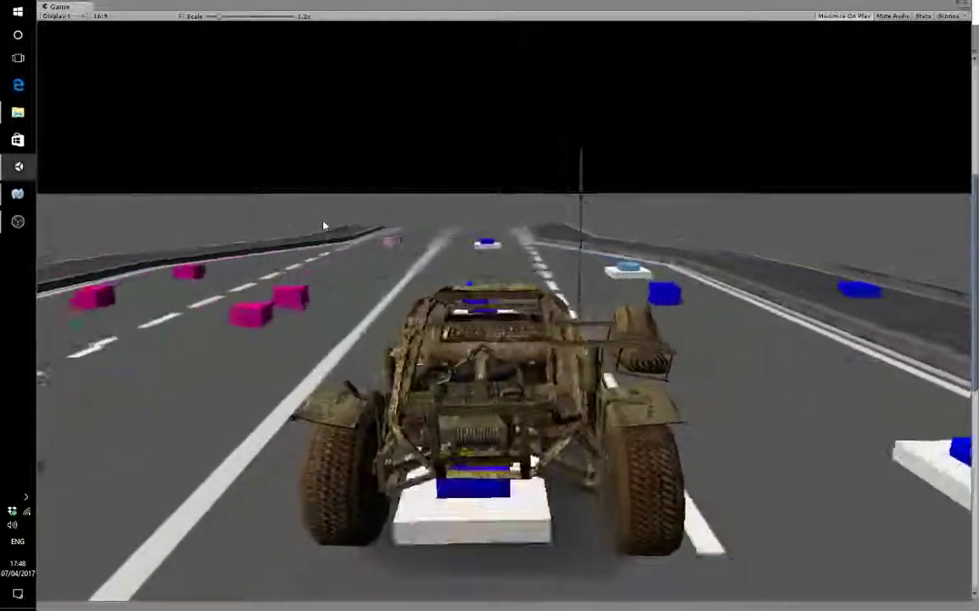
pyautogui.press('d')
pyautogui.press('a')
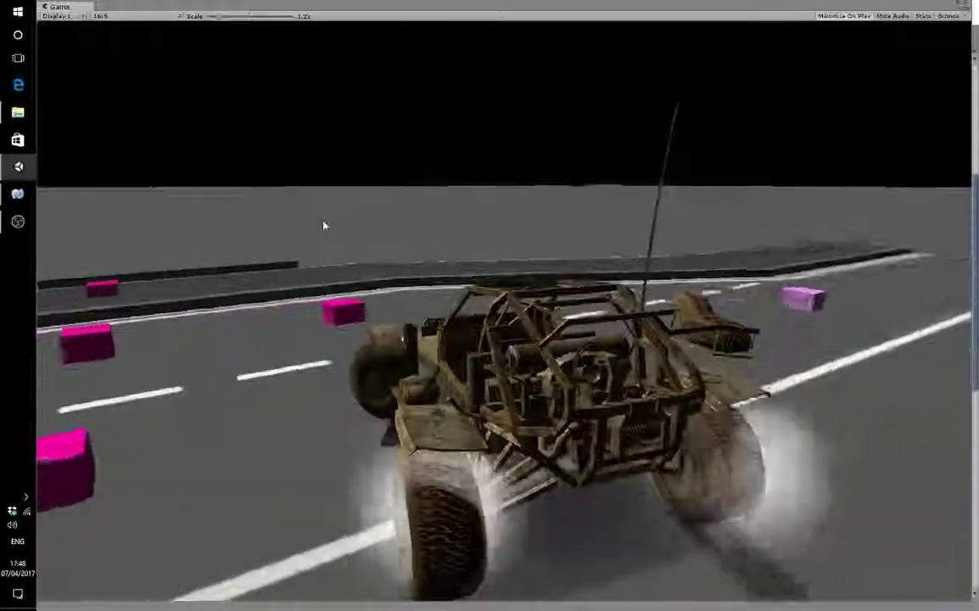
pyautogui.press('a')
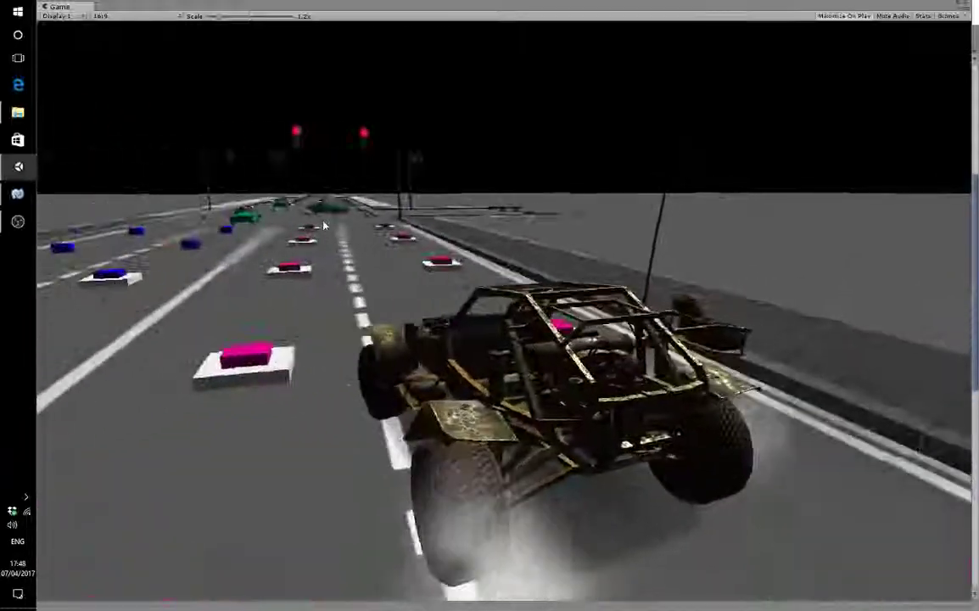
# - Drive the buggy past the traffic car and onto the two-lane road, and stop play mode with the Game window moved aside
pyautogui.press('d')
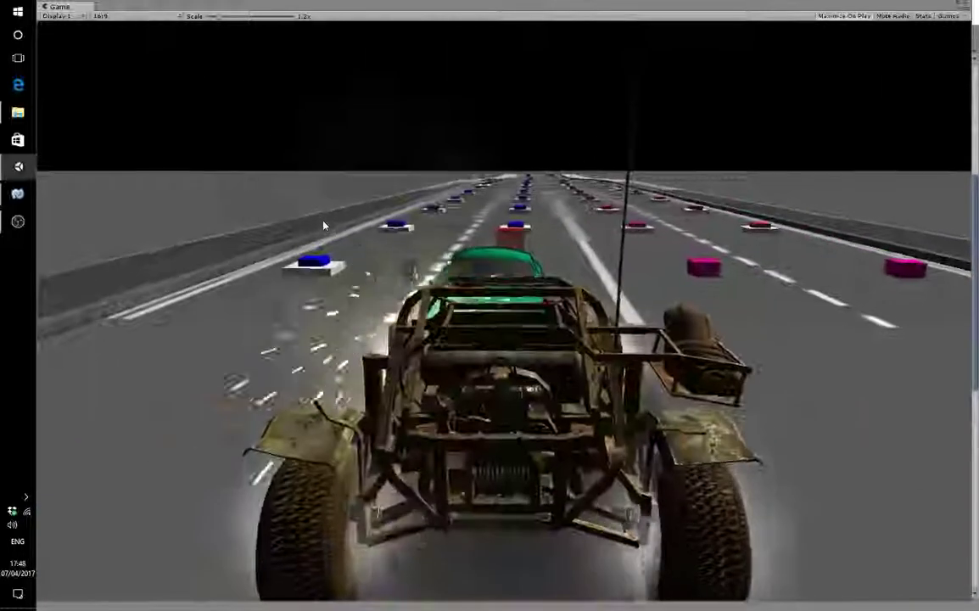
pyautogui.press('s')
pyautogui.press('a')
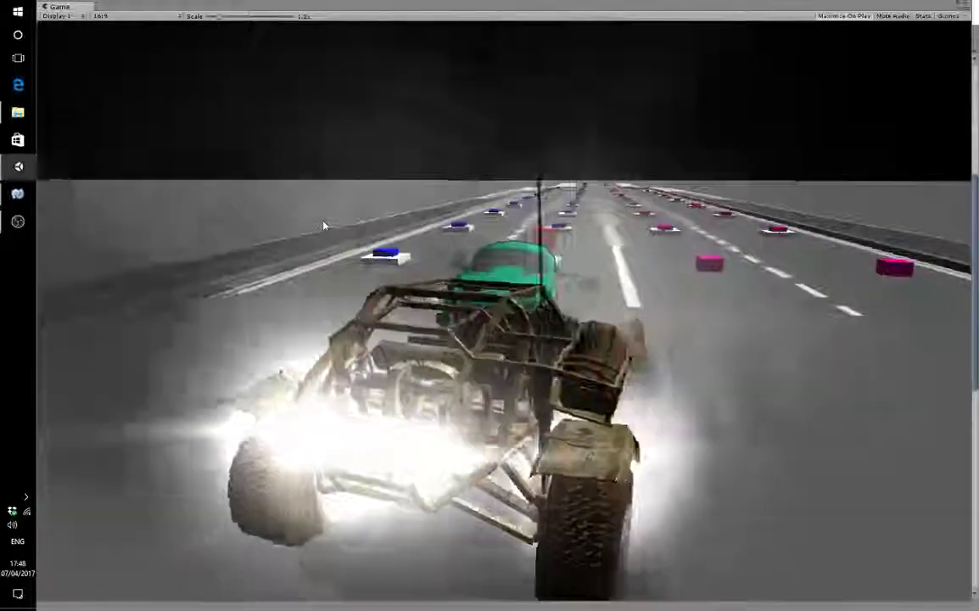
pyautogui.press('w')
pyautogui.press('d')
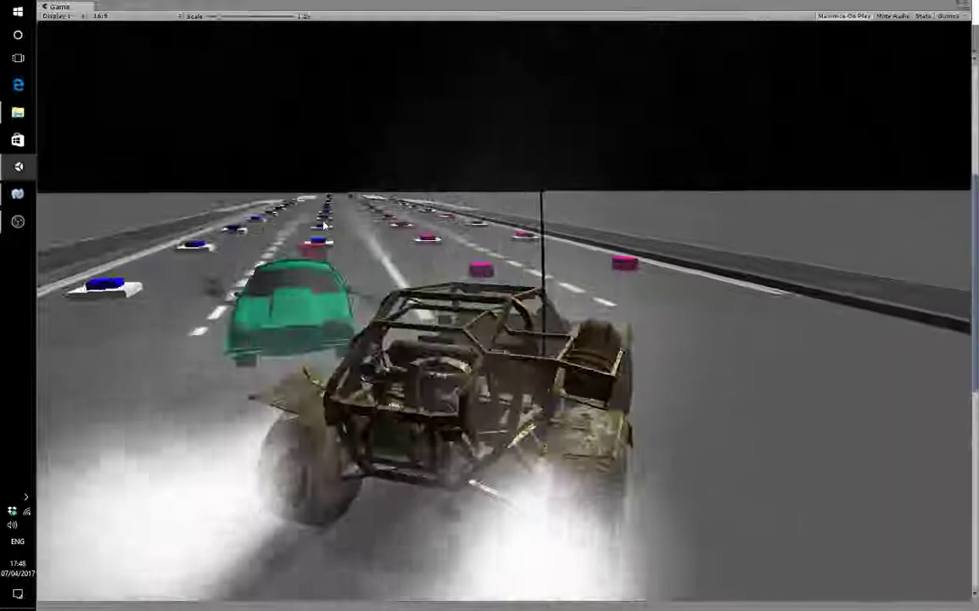
pyautogui.press('a')
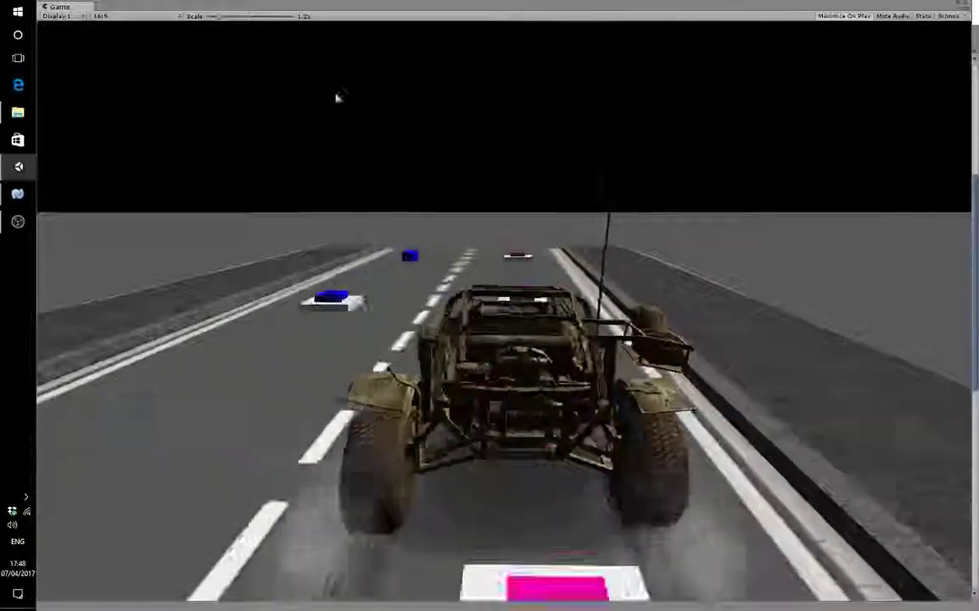
pyautogui.moveTo(349, 7); pyautogui.dragTo(310, 145)
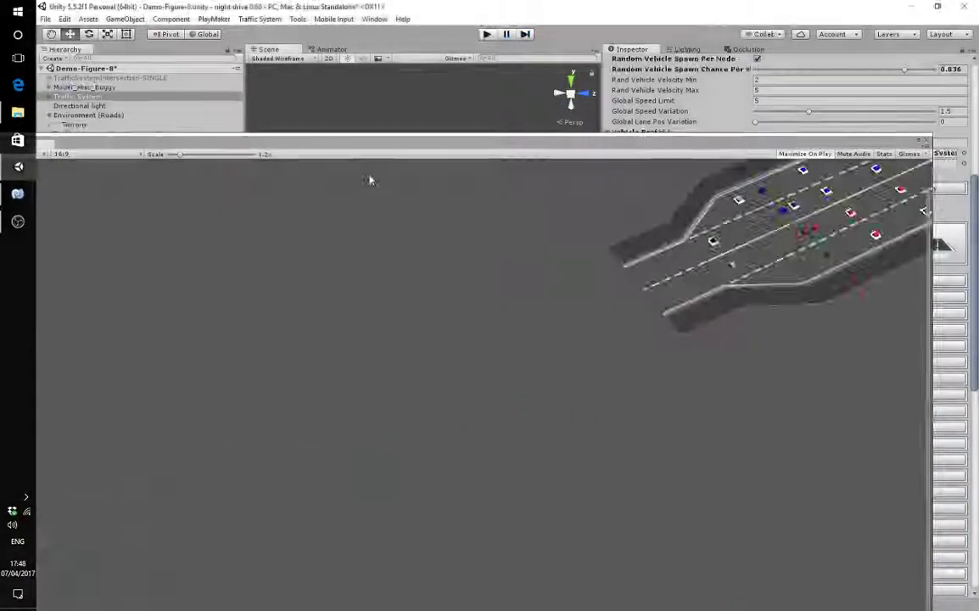
pyautogui.click(17, 221)
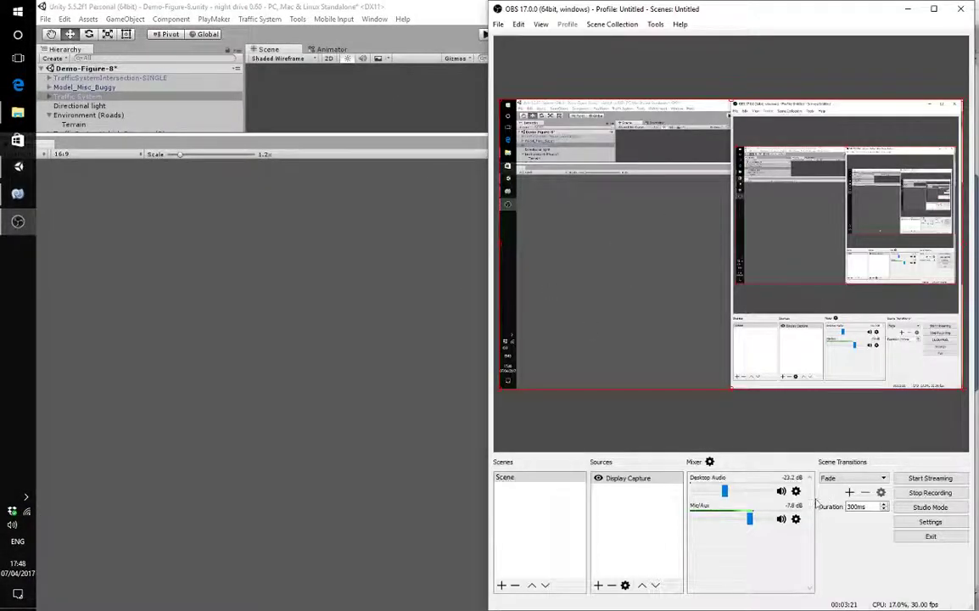